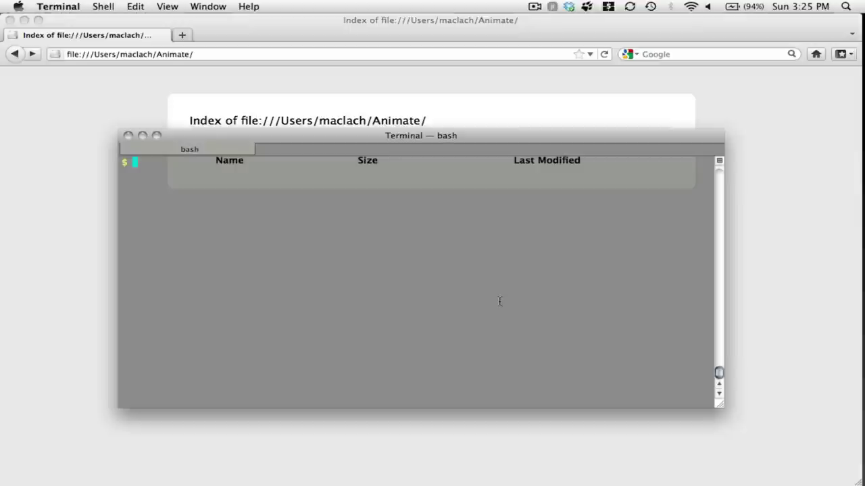
# Read gnuplot's help on the gif terminal and its animate option, then exit gnuplot
pyautogui.write('gnuplot')
pyautogui.press('Return')
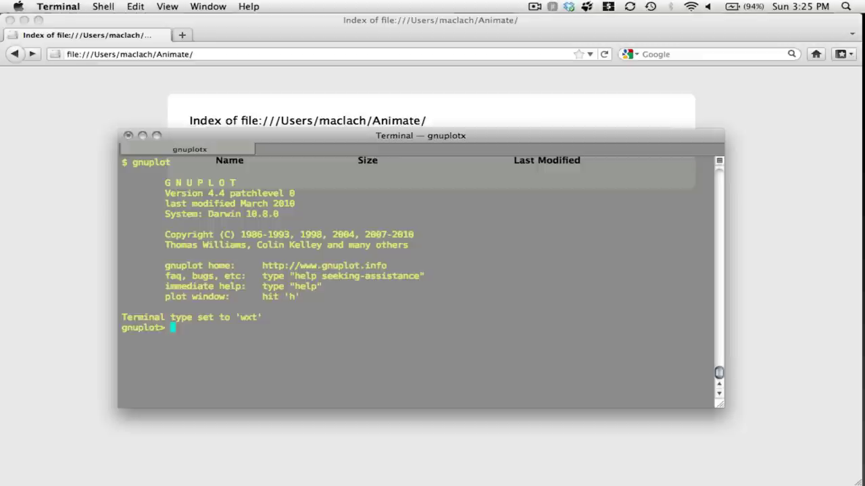
pyautogui.write('help term gif')
pyautogui.press('Return')
pyautogui.press('Return')
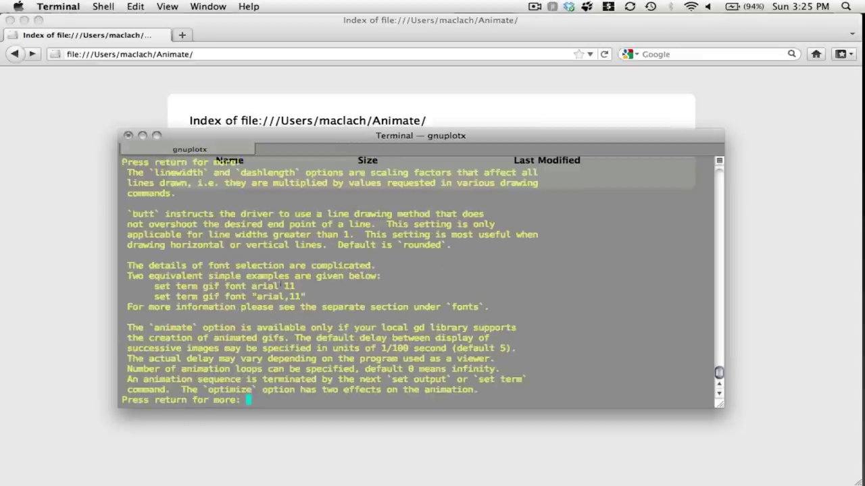
pyautogui.moveTo(130, 328); pyautogui.dragTo(535, 389)
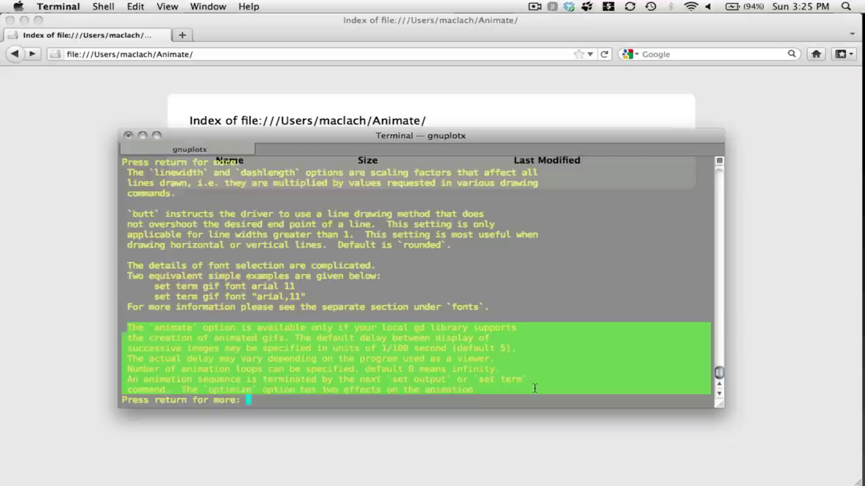
pyautogui.write('w')
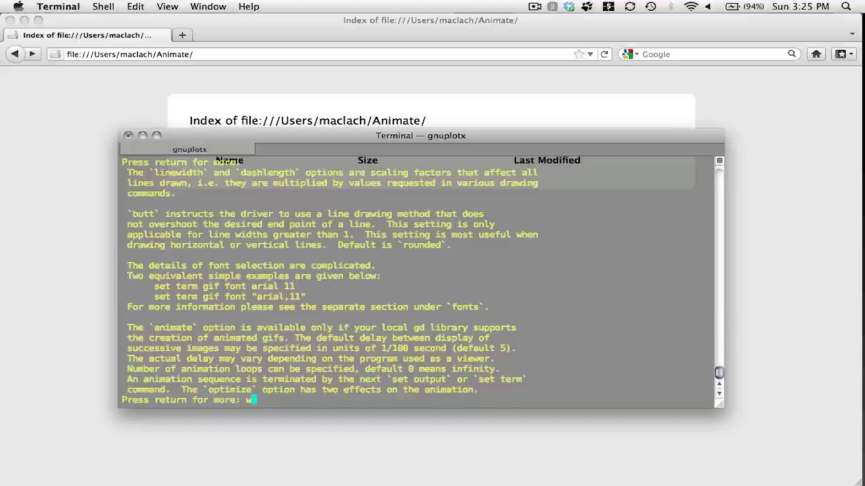
pyautogui.press('Return')
pyautogui.press('Return')
pyautogui.press('Return')
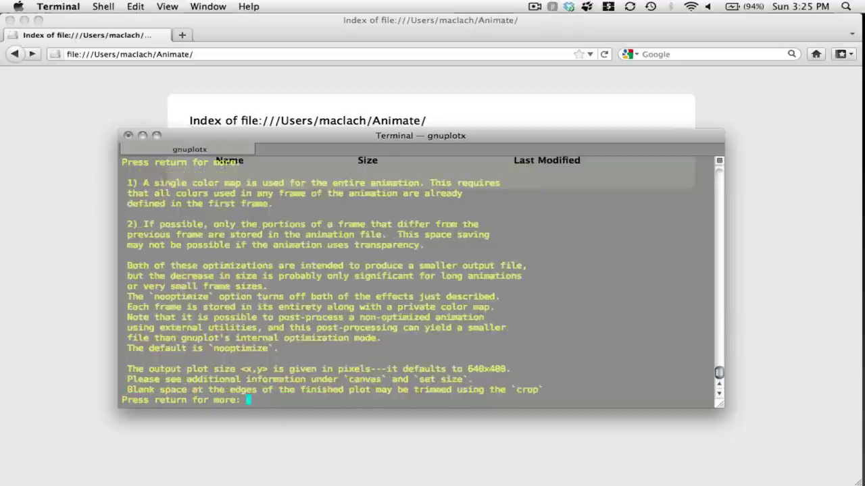
pyautogui.press('Return')
pyautogui.press('Return')
pyautogui.write('exit')
pyautogui.press('Return')
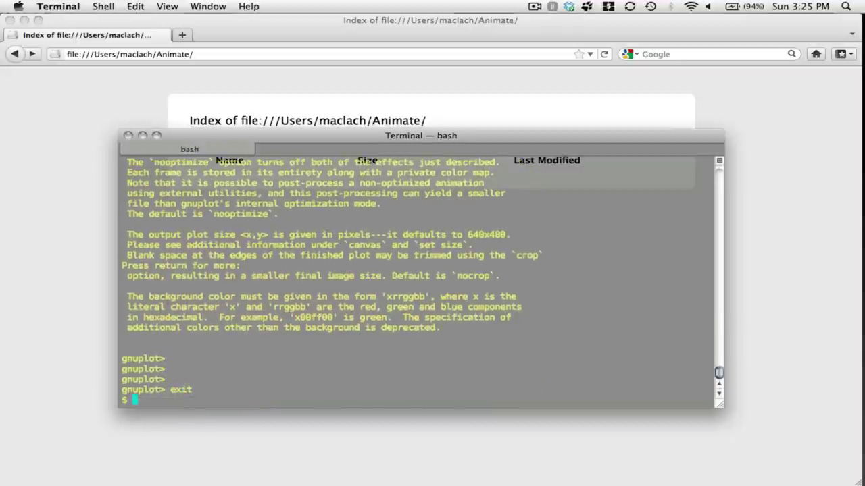
pyautogui.hotkey('ctrl', 'l')
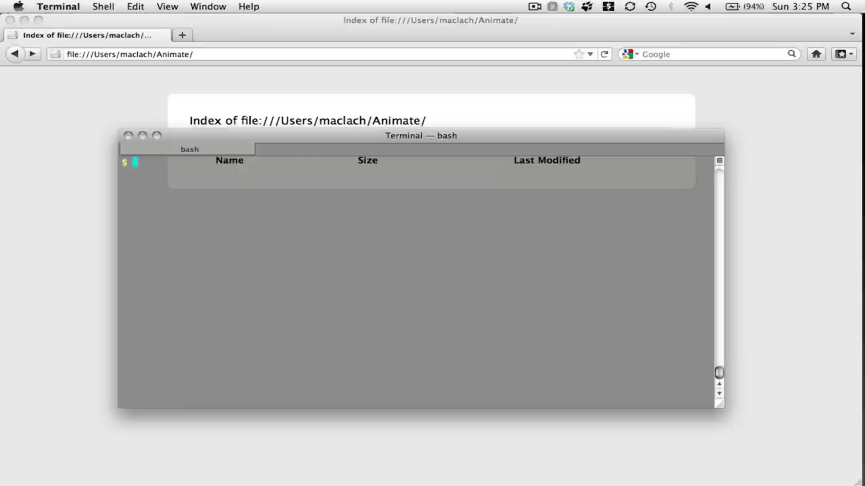
# In Octave, generate 1024 cumulative Brownian steps as brown and save them as ASCII to temp.dat
pyautogui.write('octave')
pyautogui.press('Return')
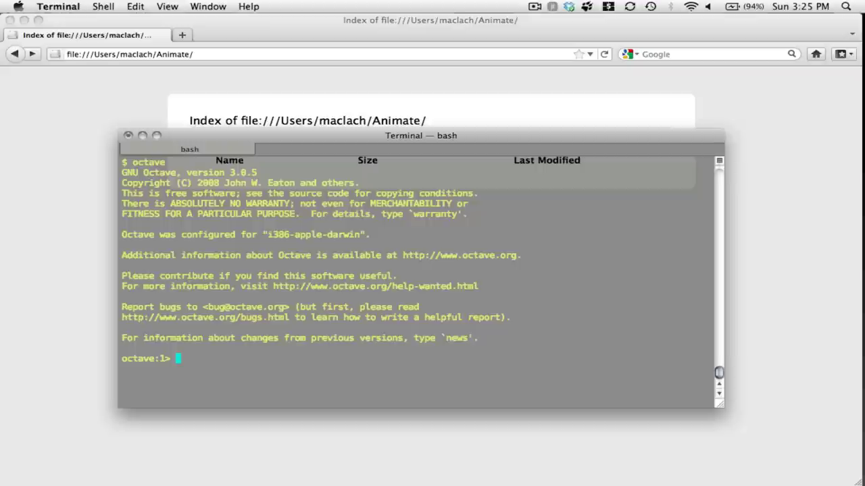
pyautogui.press('Up')
pyautogui.press('Up')
pyautogui.press('Up')
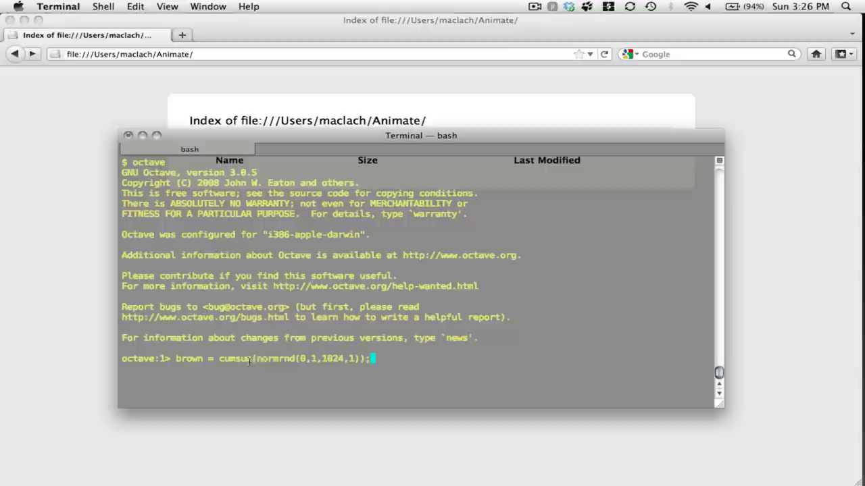
pyautogui.press('Return')
pyautogui.press('Up')
pyautogui.press('Up')
pyautogui.press('Up')
pyautogui.press('Up')
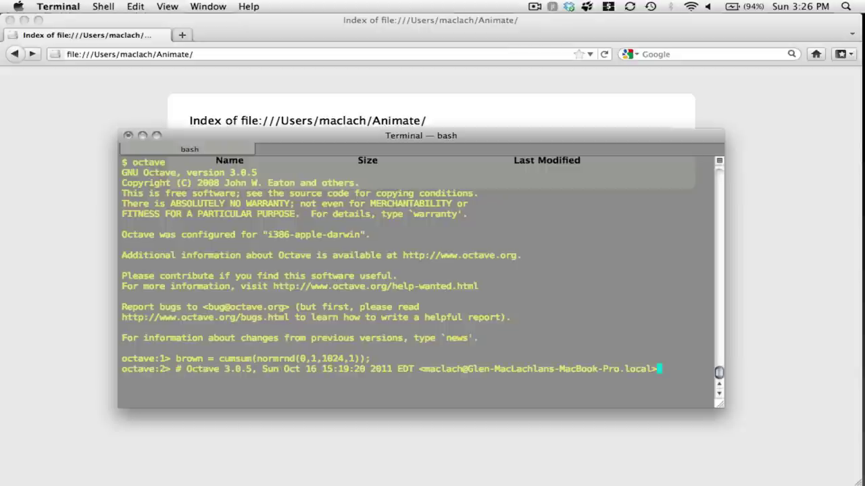
pyautogui.press('Return')
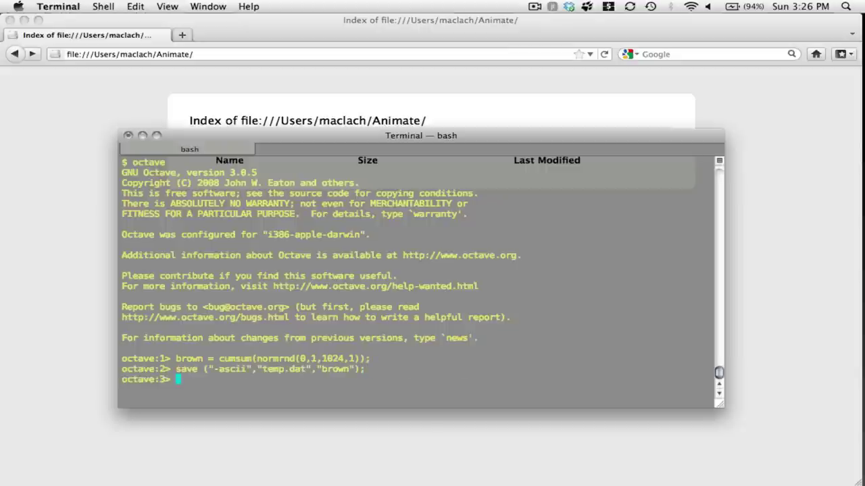
pyautogui.write('exit')
pyautogui.press('Return')
# List the folder contents and view temp.dat in less
pyautogui.write('ls')
pyautogui.press('Return')
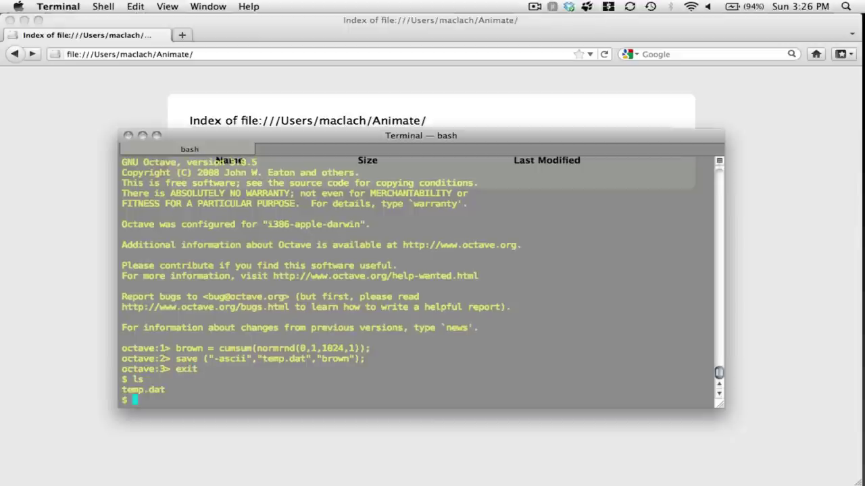
pyautogui.write('less te')
pyautogui.press('Tab')
pyautogui.press('Return')
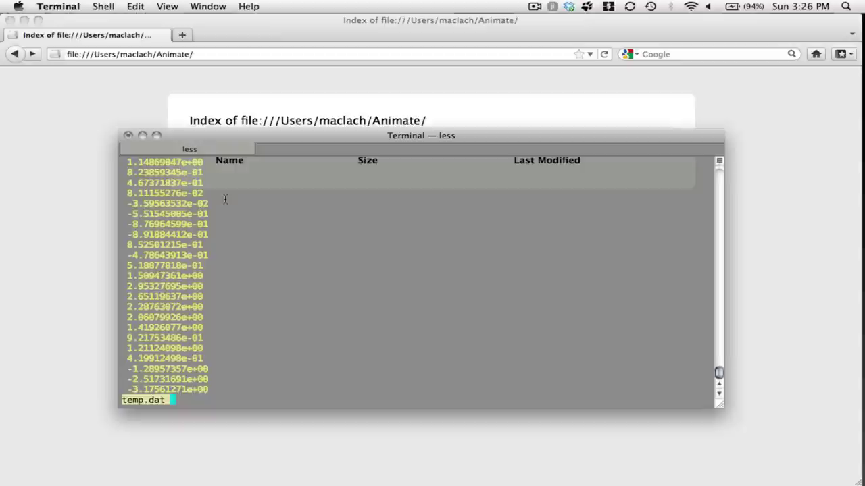
# Quit the temp.dat pager with q
pyautogui.press('q')
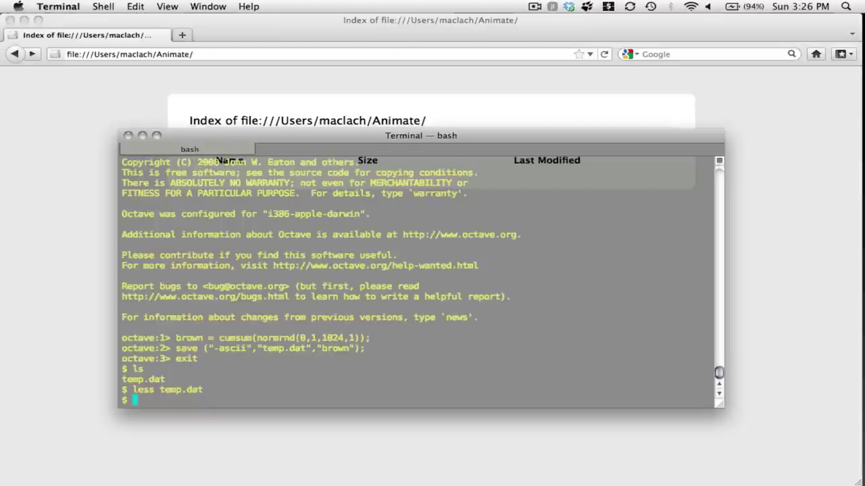
# Pipe temp.dat through awk so each value is preceded by two blank lines
pyautogui.write('cat tem')
pyautogui.press('Tab')
pyautogui.write('| ')
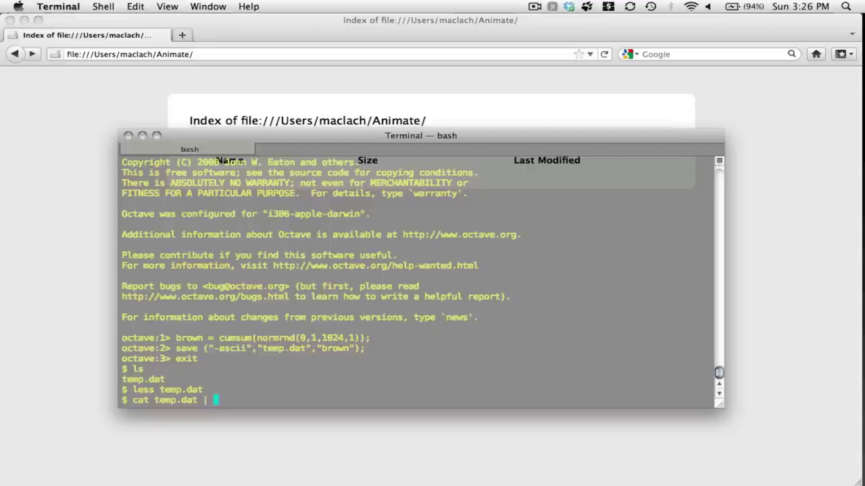
pyautogui.write('awk \'{printf("')
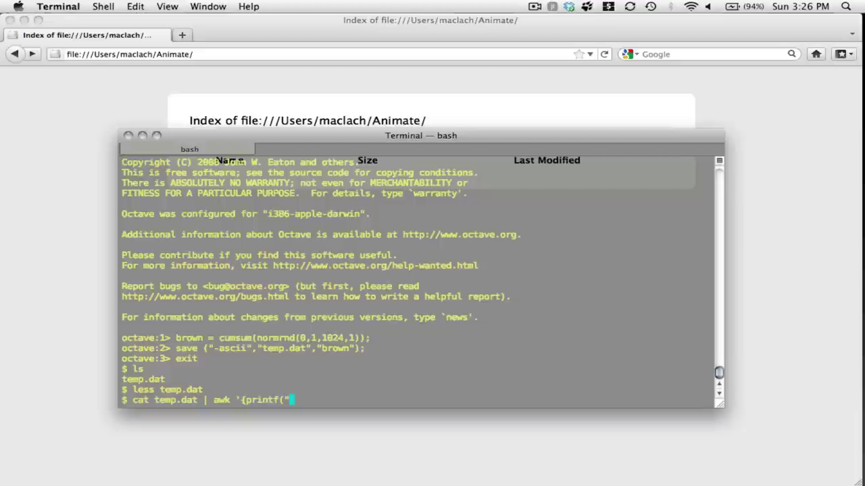
pyautogui.write('\\n\\n"); print ')
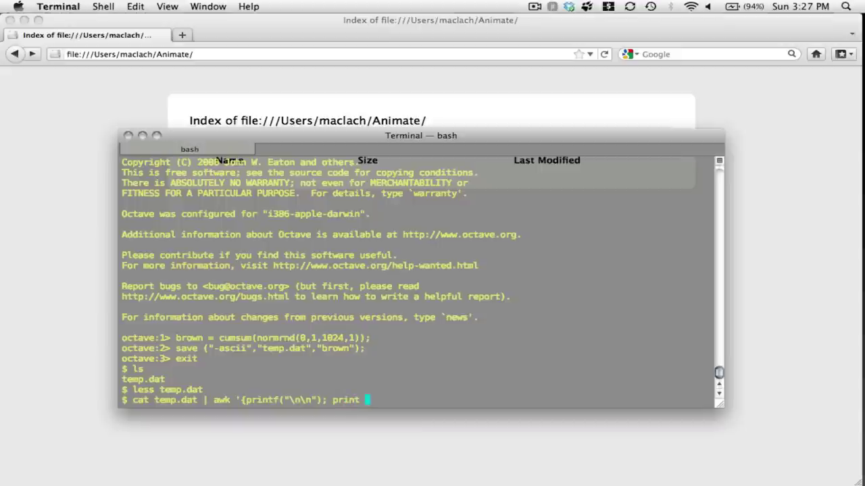
pyautogui.write('$0)')
pyautogui.press('BackSpace')
pyautogui.write("}'")
pyautogui.press('Return')
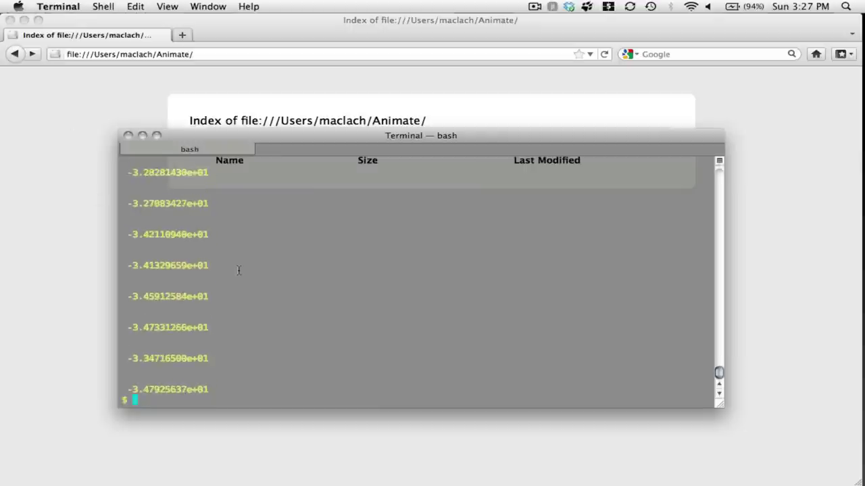
pyautogui.tripleClick(174, 241)
pyautogui.moveTo(174, 241); pyautogui.dragTo(246, 254)
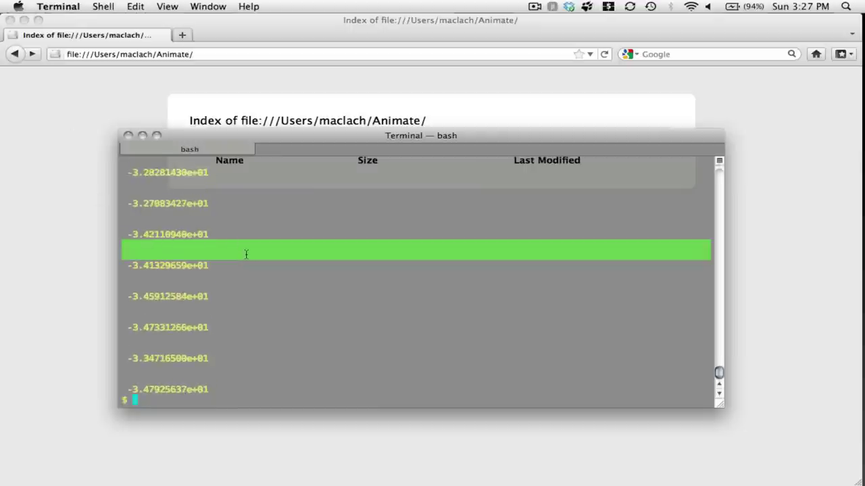
pyautogui.click(246, 254)
# Add a c++ counter to the awk print so values are numbered from 0
pyautogui.press('Up')
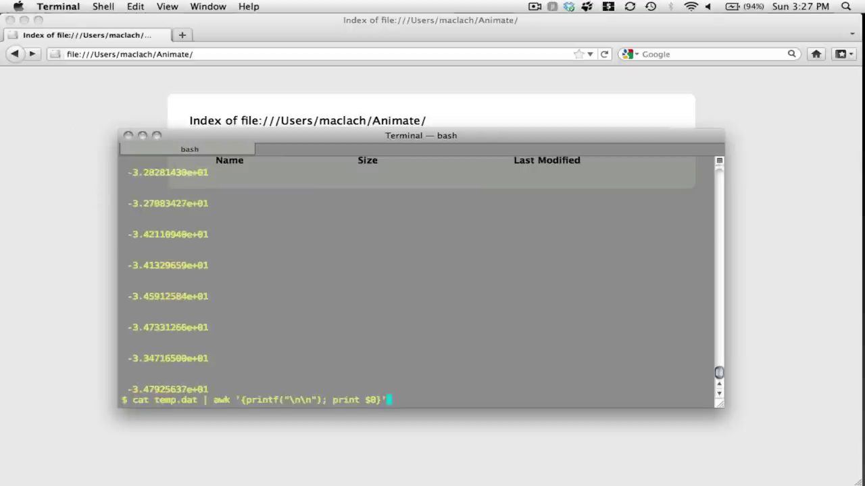
pyautogui.press('Left')
pyautogui.press('Left')
pyautogui.press('Left')
pyautogui.press('Left')
pyautogui.write('c++,')
pyautogui.press('Return')
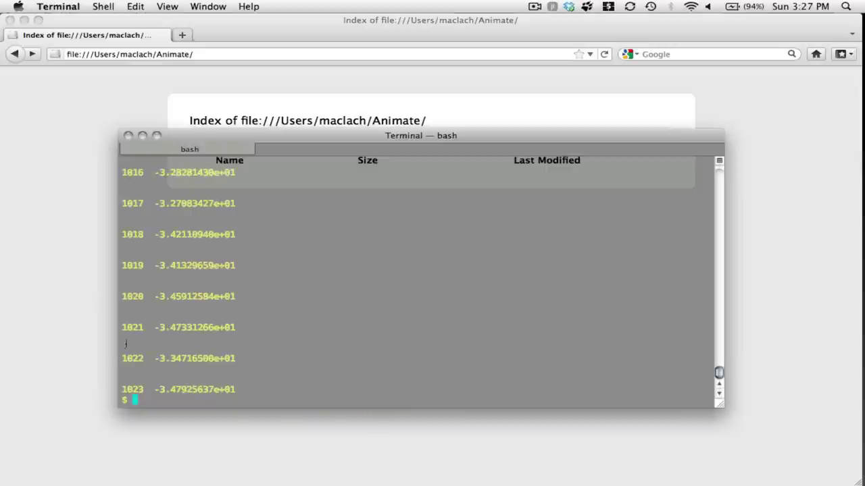
# Redirect the numbered awk output into brownian.dat
pyautogui.press('Up')
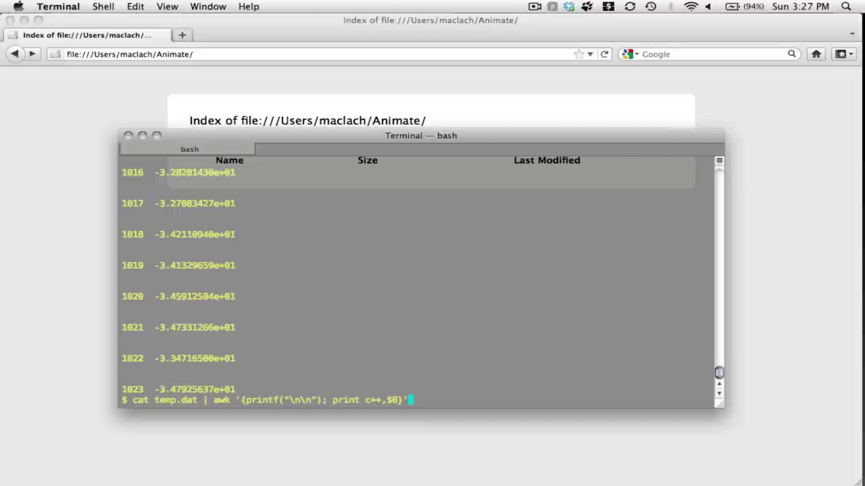
pyautogui.write('> brownd')
pyautogui.press('BackSpace')
pyautogui.write('ian.da')
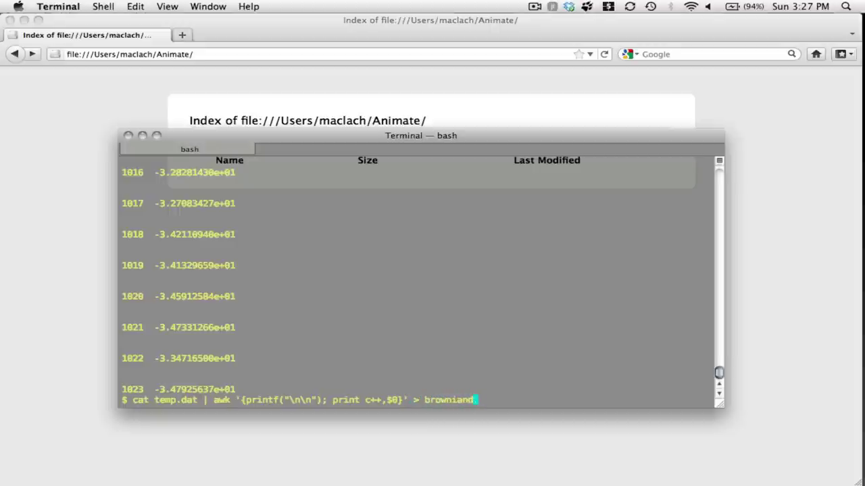
pyautogui.write('t')
pyautogui.press('Return')
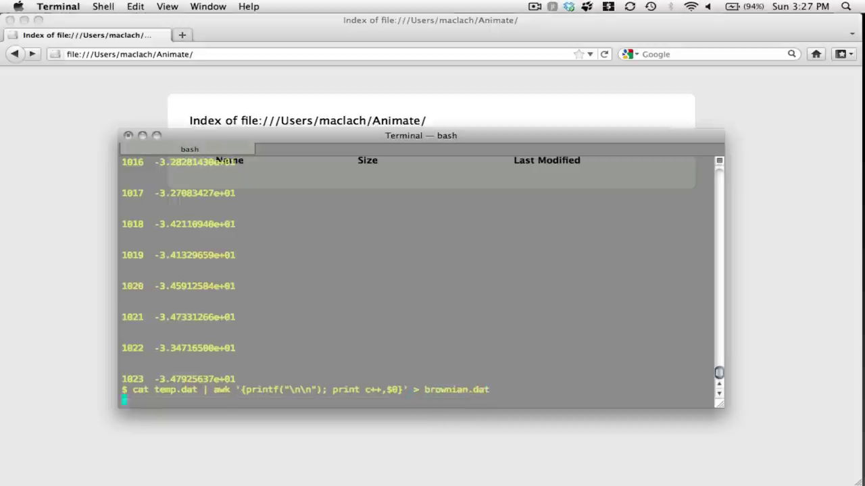
# Plot brownian.dat in gnuplot with pl 'brownian.dat', then exit gnuplot
pyautogui.write('gnuplot')
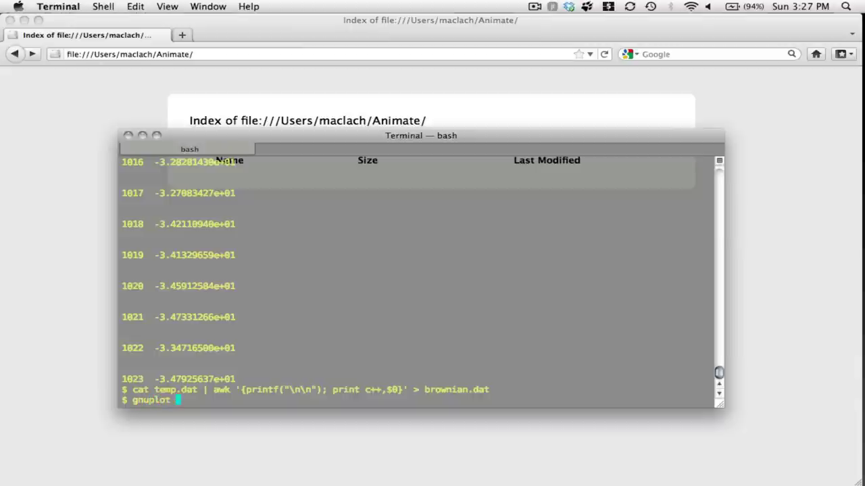
pyautogui.press('Return')
pyautogui.write("pl '")
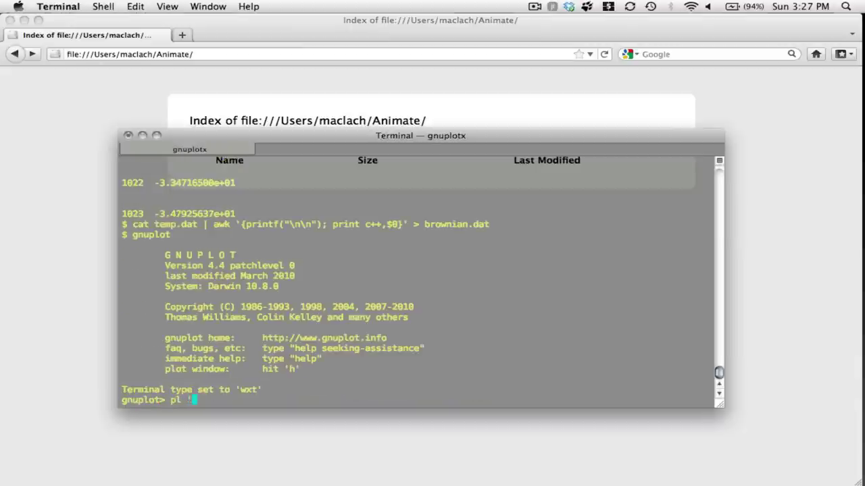
pyautogui.write("brownian.dat'")
pyautogui.press('Return')
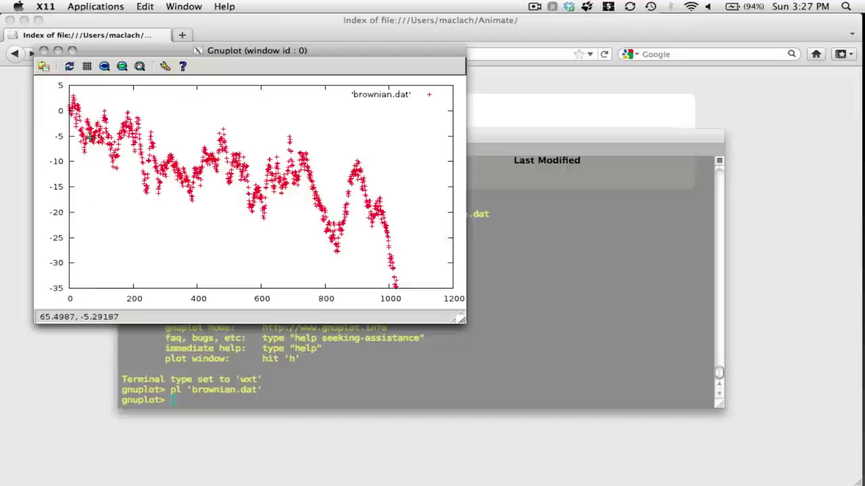
pyautogui.click(515, 309)
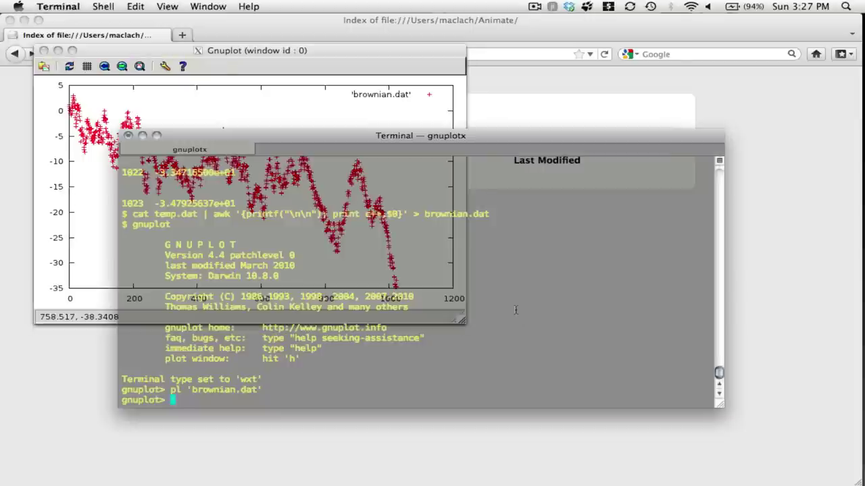
pyautogui.write('exit')
pyautogui.press('Return')
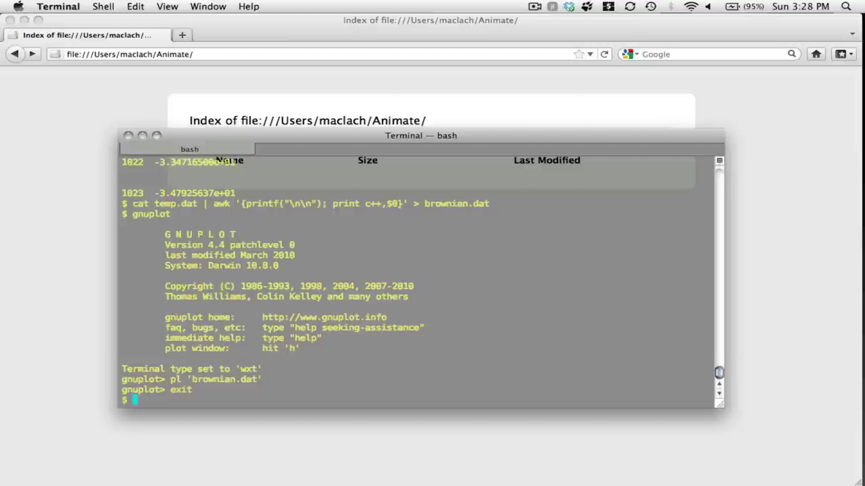
# Run for ((i=0; i < 1024; i++)) do echo "$i"; done to print 0 through 1023
pyautogui.write('for ((i=0')
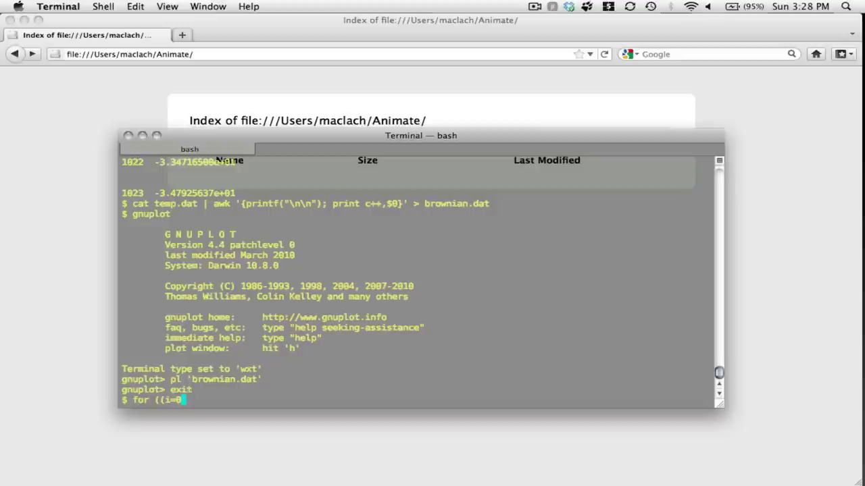
pyautogui.write('; i < 1023')
pyautogui.press('BackSpace')
pyautogui.write('4; i++)) ')
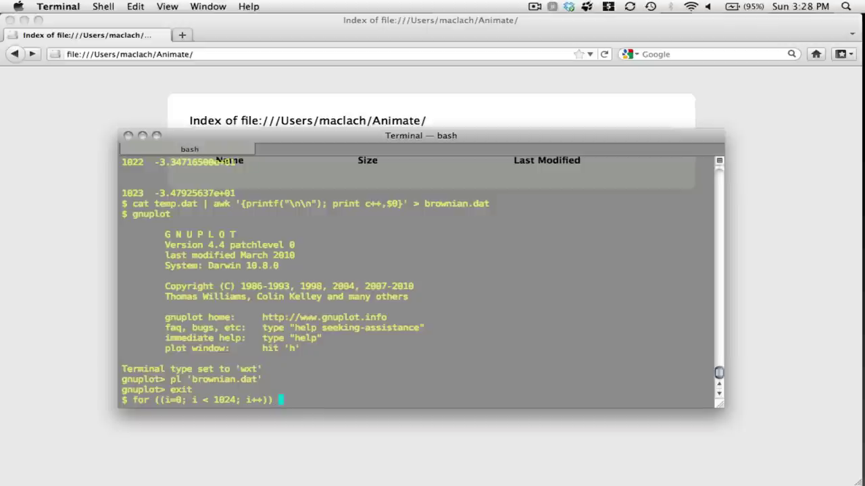
pyautogui.write('do echo "$i"; done')
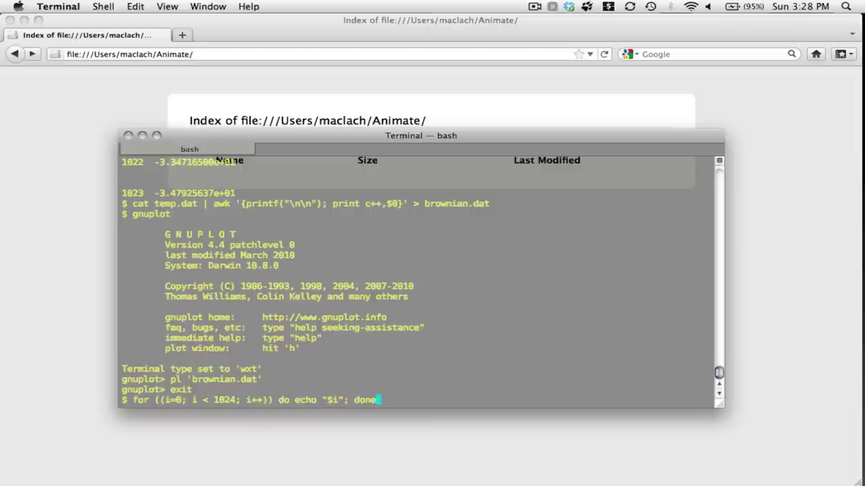
pyautogui.press('Return')
# Recall the loop and begin changing its echo string to "pl$i"
pyautogui.press('Up')
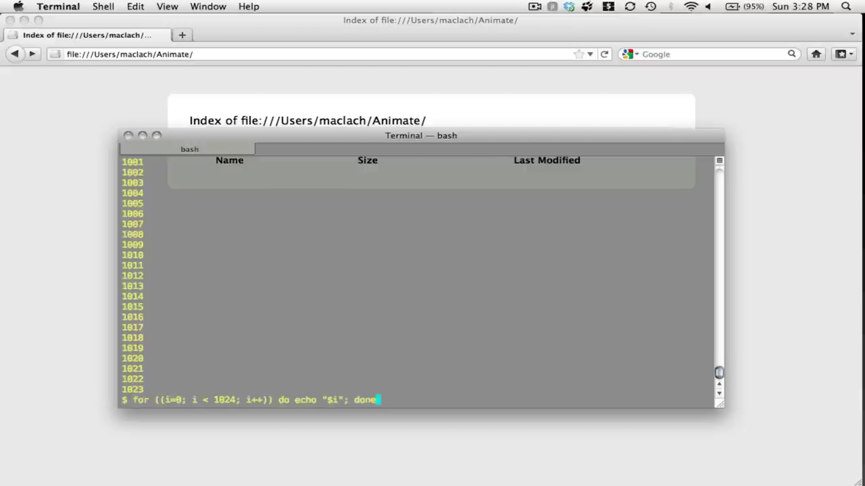
pyautogui.press('Left')
pyautogui.press('Left')
pyautogui.press('Left')
pyautogui.press('Left')
pyautogui.press('Left')
pyautogui.press('Left')
pyautogui.press('Left')
pyautogui.press('Left')
pyautogui.press('Left')
pyautogui.write('pl')
# Make the loop echo "plot 'brownian.dat' using 1:2 index $i" and run it
pyautogui.press('BackSpace')
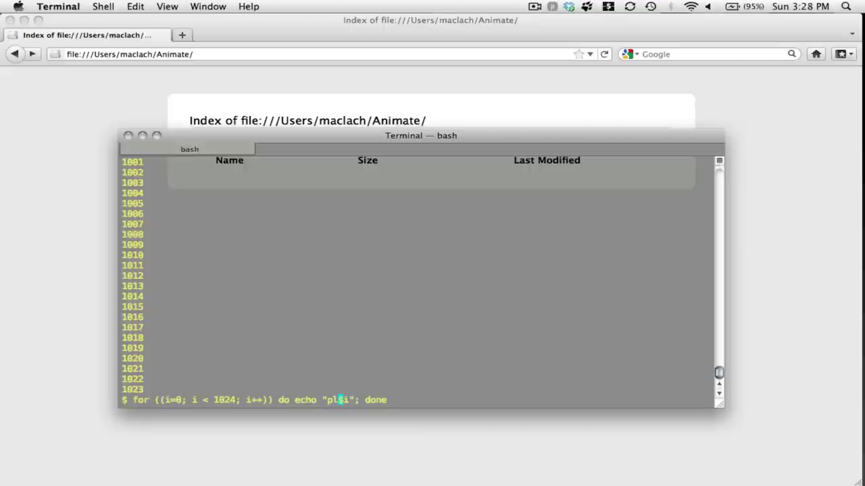
pyautogui.write("ot 'b")
pyautogui.write('rowniand')
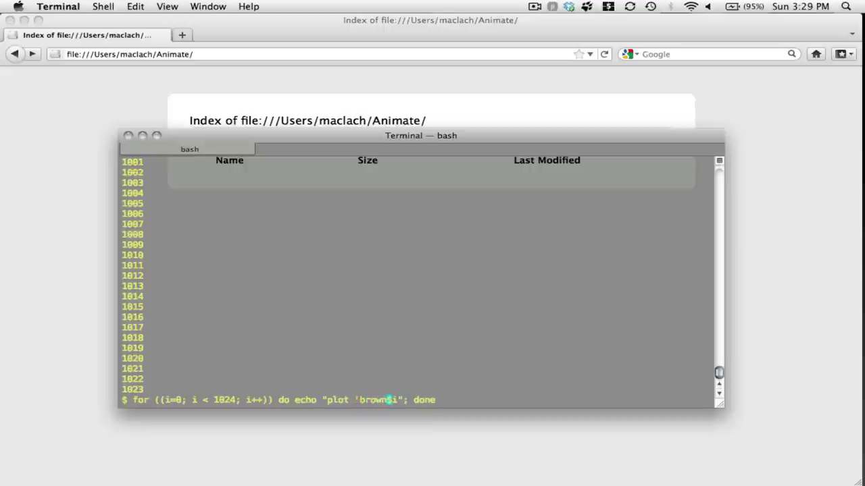
pyautogui.press('BackSpace')
pyautogui.write('.dat')
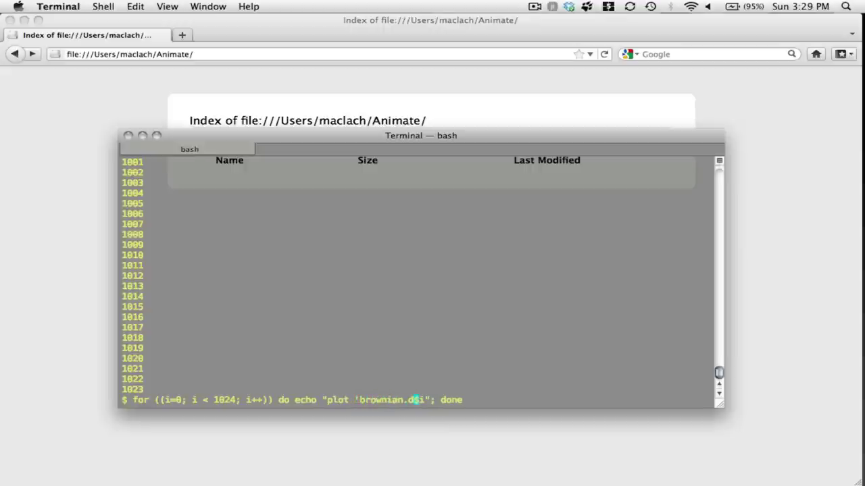
pyautogui.write("' using ")
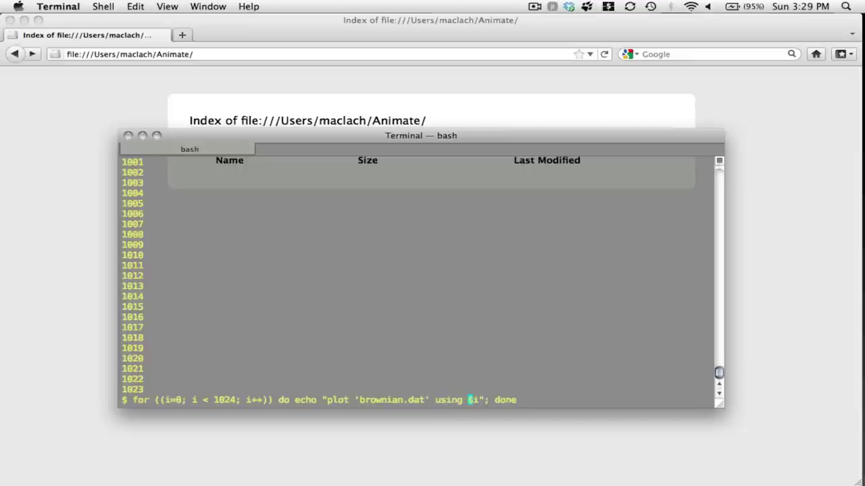
pyautogui.write('1:2')
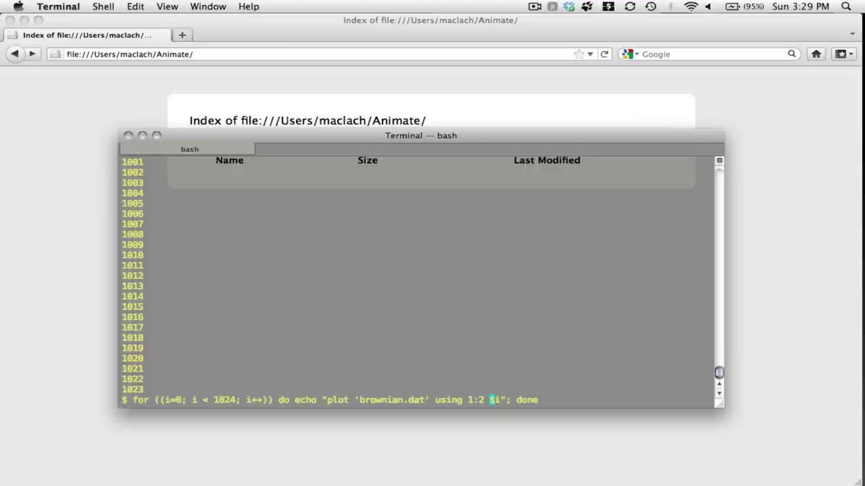
pyautogui.write('inde')
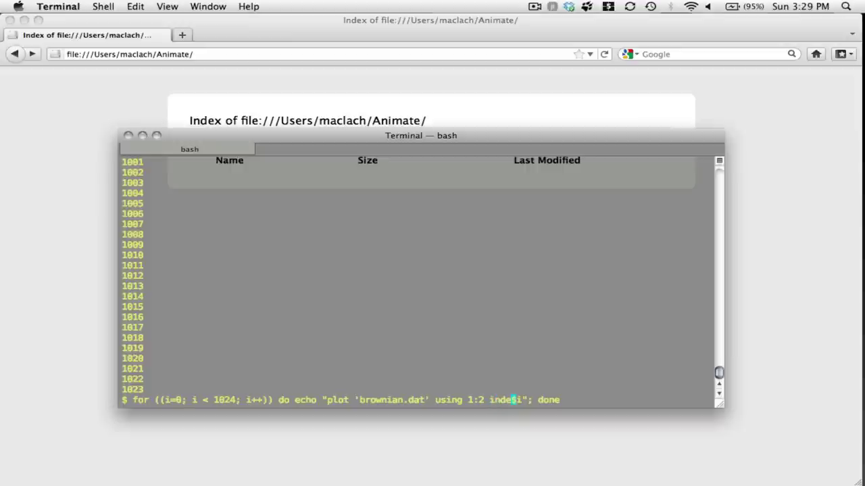
pyautogui.write('x')
pyautogui.press('Right')
pyautogui.press('Right')
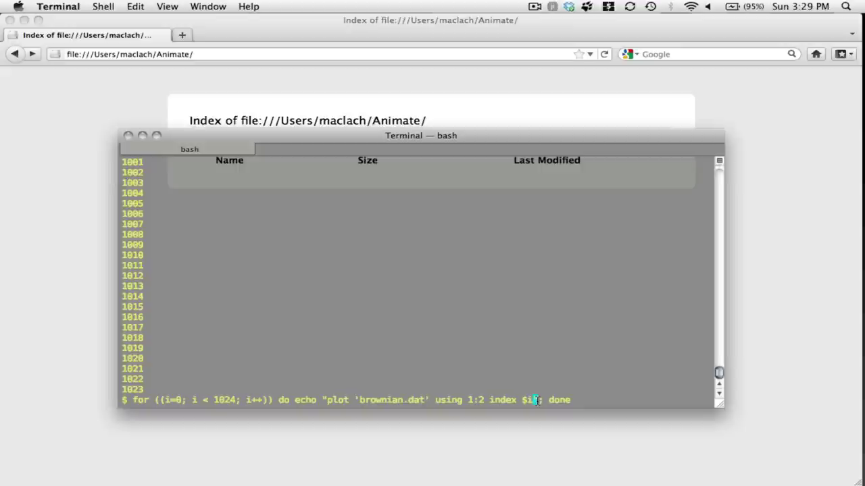
pyautogui.press('Left')
pyautogui.write('"')
pyautogui.press('Right')
pyautogui.press('Right')
pyautogui.press('Right')
pyautogui.press('Right')
pyautogui.press('Right')
pyautogui.press('Right')
pyautogui.press('Return')
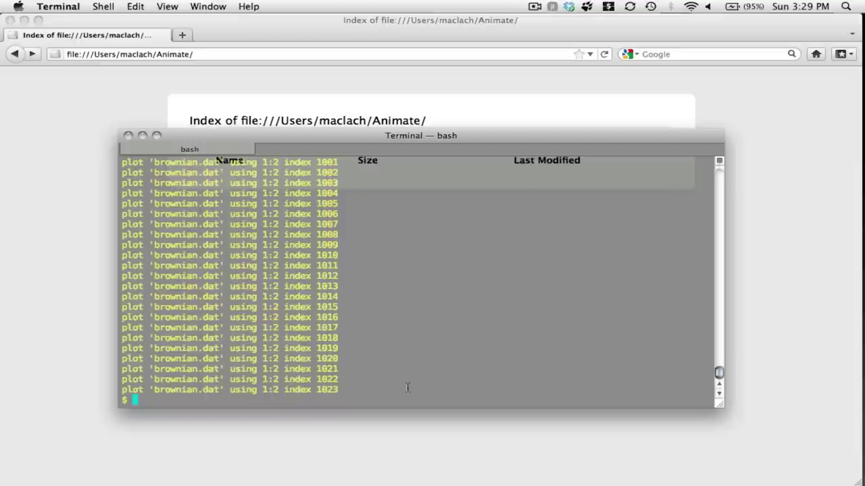
# Save the loop's plot commands to gnu_animate.gp and check the file in less
pyautogui.press('Up')
pyautogui.write('> ')
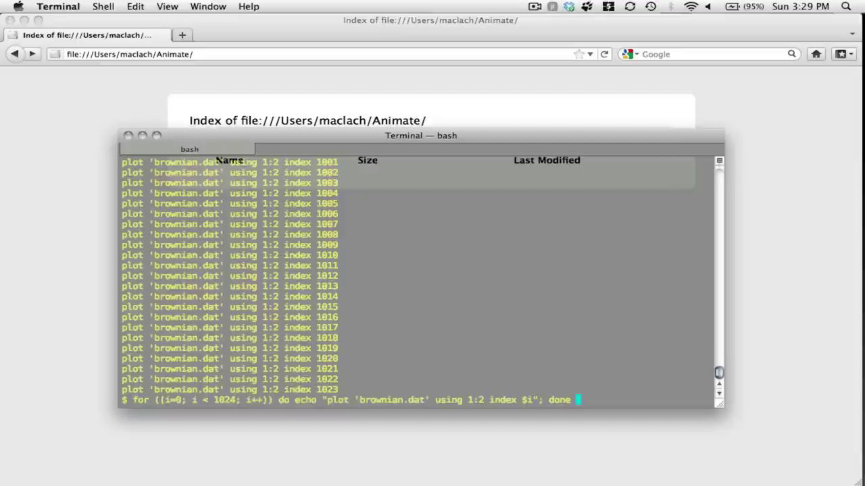
pyautogui.write('gnu_animate.gp')
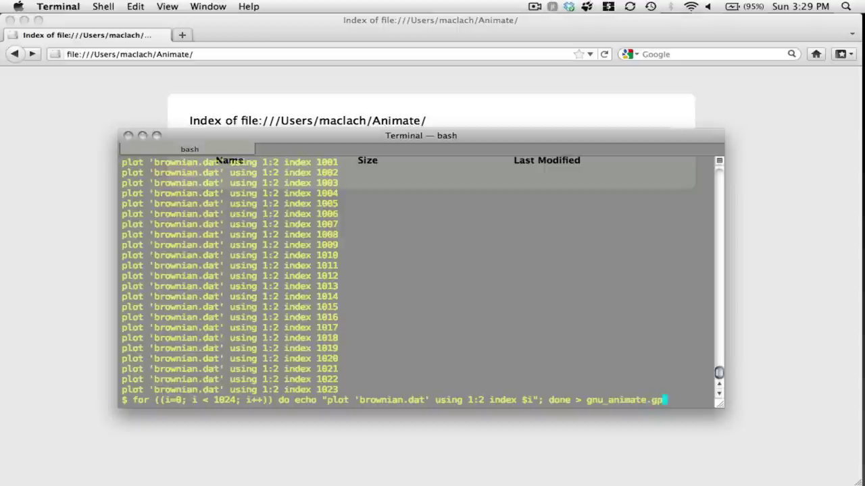
pyautogui.press('Return')
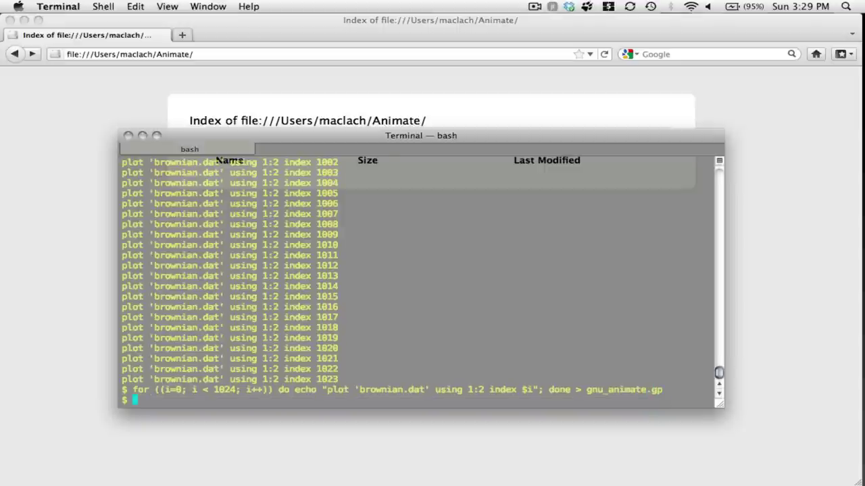
pyautogui.write('less gnu')
pyautogui.press('Tab')
pyautogui.press('Return')
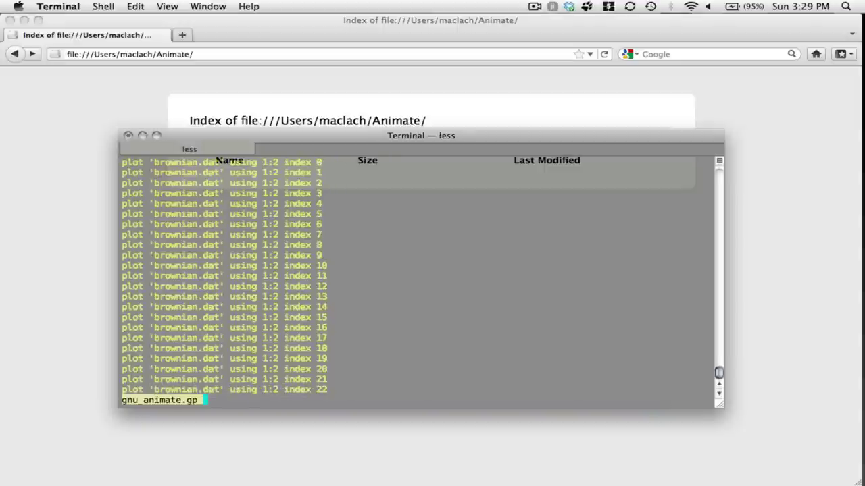
pyautogui.press('q')
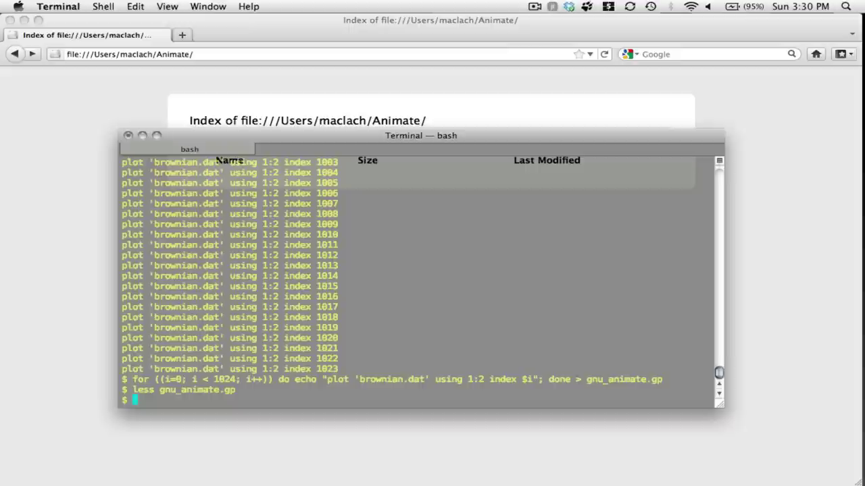
# Append ps 2 pt 6 to every plot line, regenerate gnu_animate.gp, and view it again
pyautogui.press('Up')
pyautogui.press('Up')
pyautogui.press('Left')
pyautogui.press('Left')
pyautogui.press('Left')
pyautogui.press('Left')
pyautogui.press('Left')
pyautogui.press('Left')
pyautogui.press('Left')
pyautogui.press('Left')
pyautogui.press('Left')
pyautogui.press('Left')
pyautogui.press('Left')
pyautogui.press('Left')
pyautogui.press('Left')
pyautogui.press('Left')
pyautogui.press('Left')
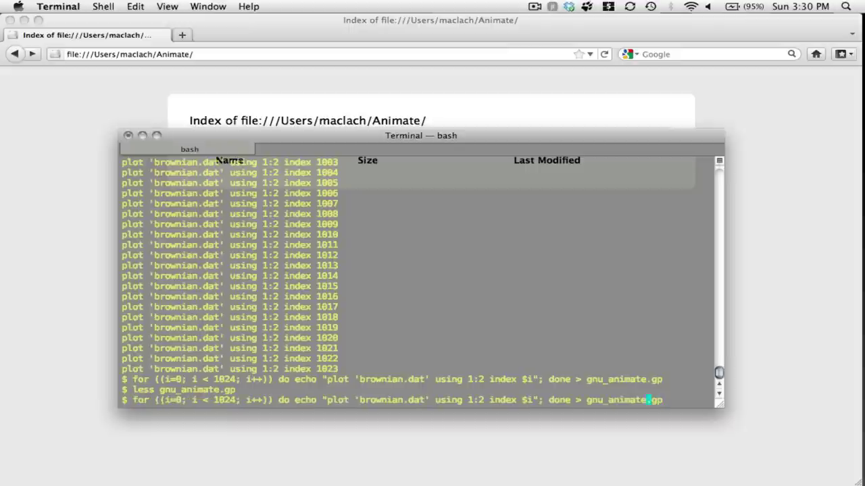
pyautogui.press('Left')
pyautogui.press('Left')
pyautogui.press('Left')
pyautogui.press('Left')
pyautogui.press('Left')
pyautogui.press('Left')
pyautogui.press('Left')
pyautogui.press('Left')
pyautogui.press('Left')
pyautogui.press('Left')
pyautogui.press('Left')
pyautogui.press('Left')
pyautogui.press('Left')
pyautogui.press('Left')
pyautogui.press('Left')
pyautogui.press('Left')
pyautogui.press('Left')
pyautogui.press('Left')
pyautogui.press('Left')
pyautogui.press('Left')
pyautogui.press('Right')
pyautogui.press('Right')
pyautogui.press('Right')
pyautogui.press('Right')
pyautogui.press('Right')
pyautogui.press('Right')
pyautogui.press('Right')
pyautogui.press('Right')
pyautogui.press('Right')
pyautogui.press('Right')
pyautogui.press('Right')
pyautogui.press('Right')
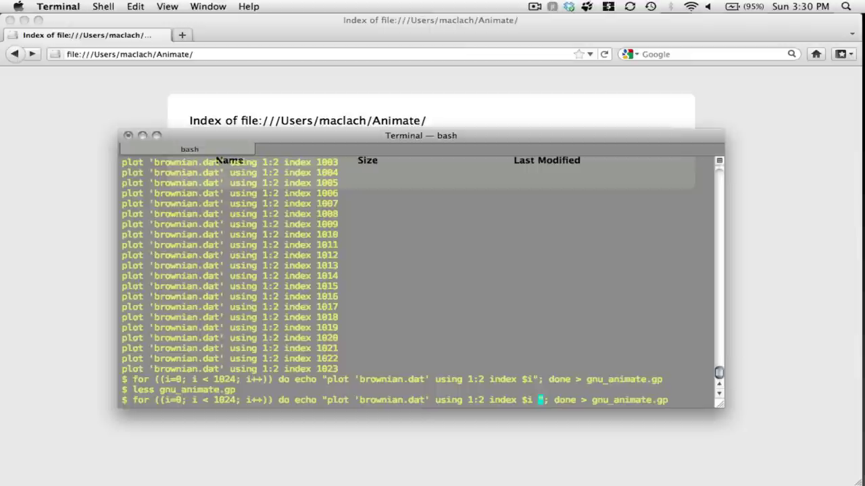
pyautogui.write('ps 2 pt ')
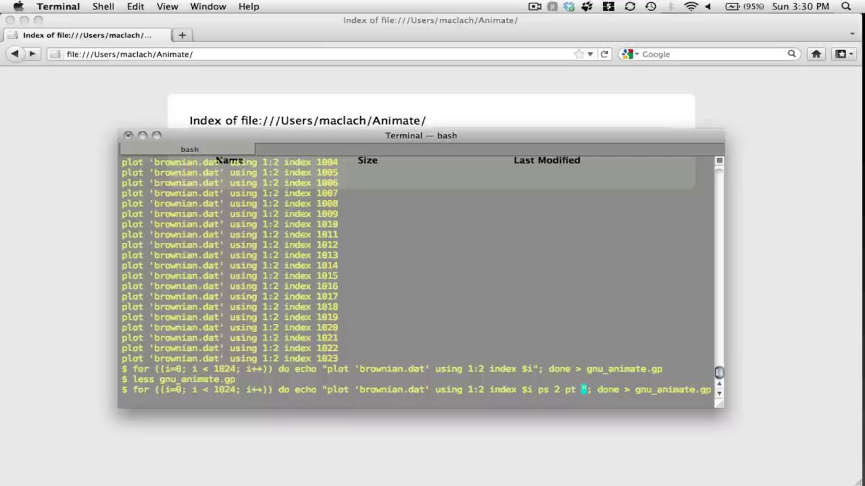
pyautogui.write('3')
pyautogui.press('BackSpace')
pyautogui.write('6')
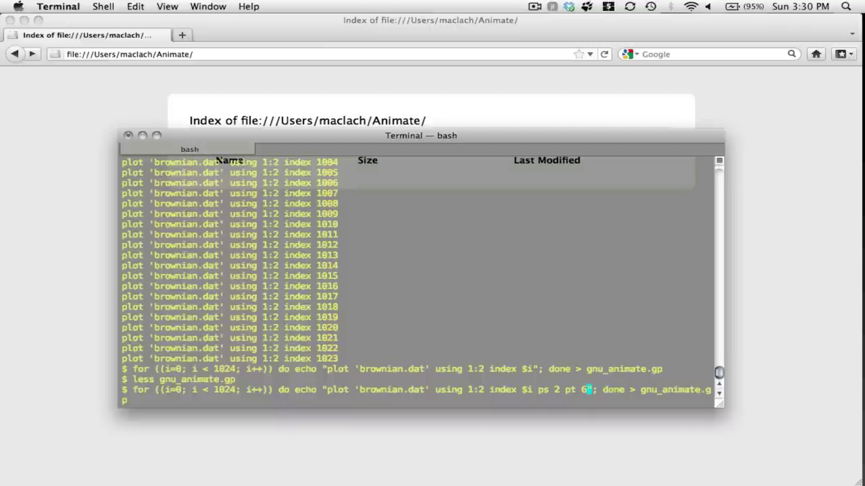
pyautogui.write('w')
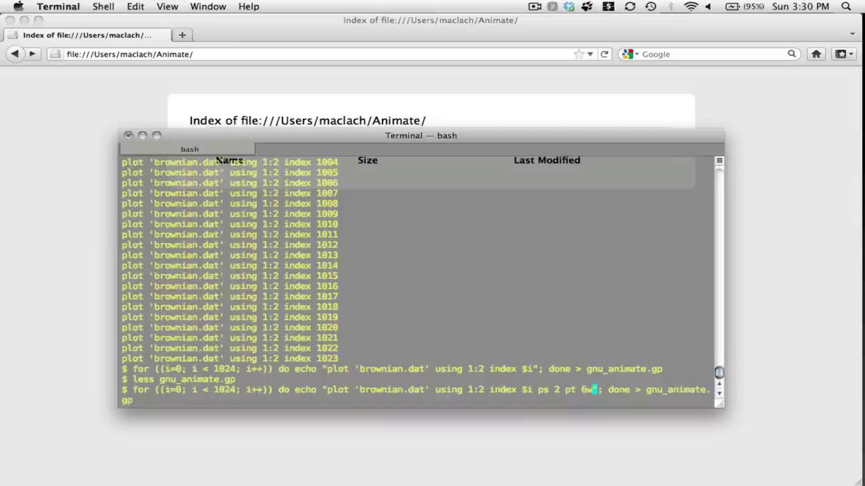
pyautogui.press('BackSpace')
pyautogui.press('Return')
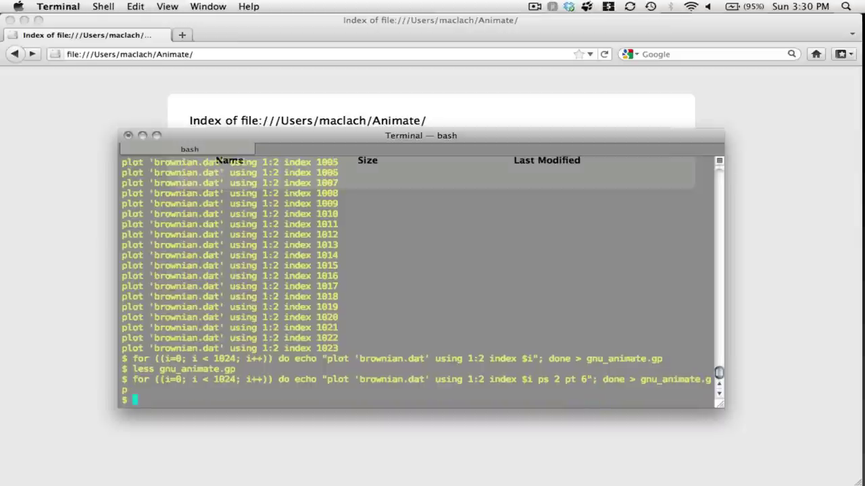
pyautogui.press('Up')
pyautogui.press('Up')
pyautogui.press('Return')
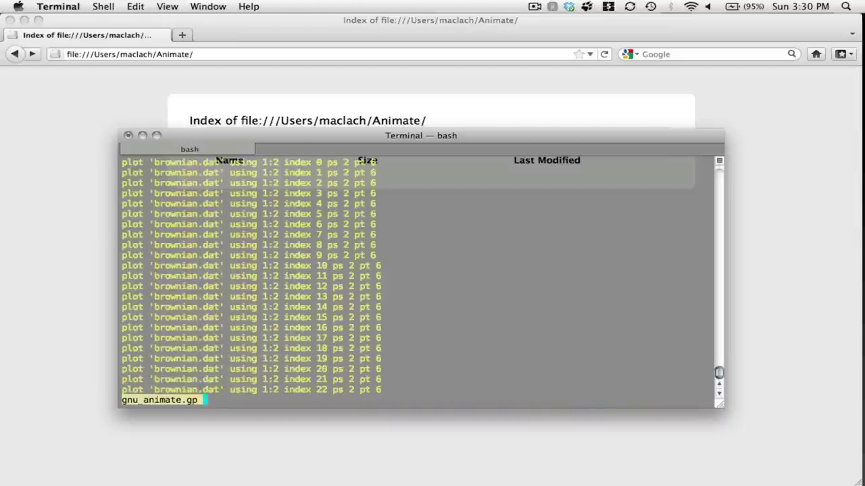
# Quit less, replot brownian.dat in gnuplot for inspection, then exit gnuplot
pyautogui.write('q')
pyautogui.write('gnuplot')
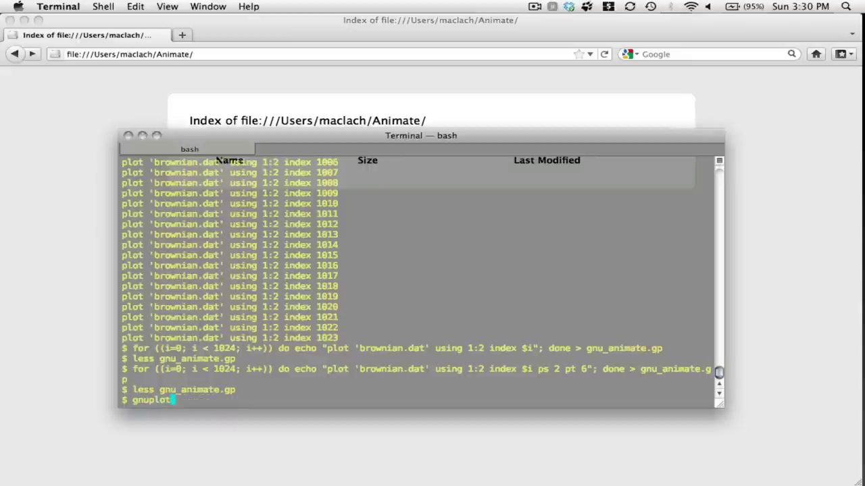
pyautogui.press('Return')
pyautogui.write("pl 'brownian.dat'")
pyautogui.press('Return')
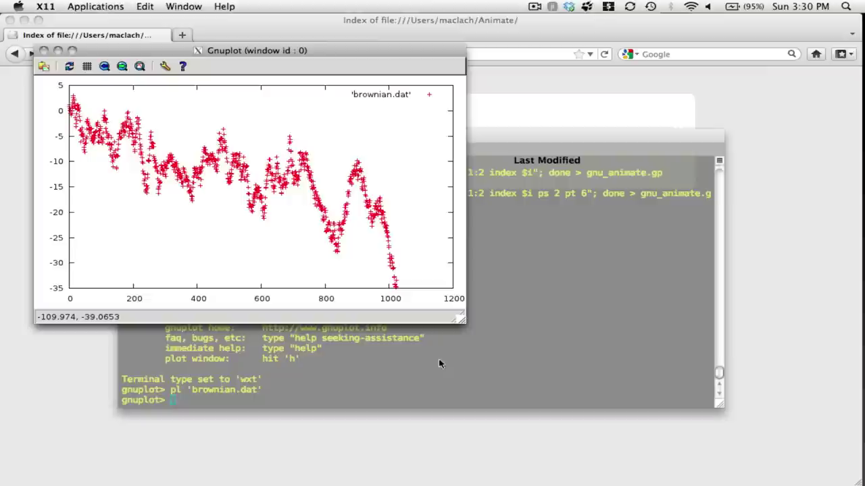
pyautogui.click(560, 340)
pyautogui.write('exit')
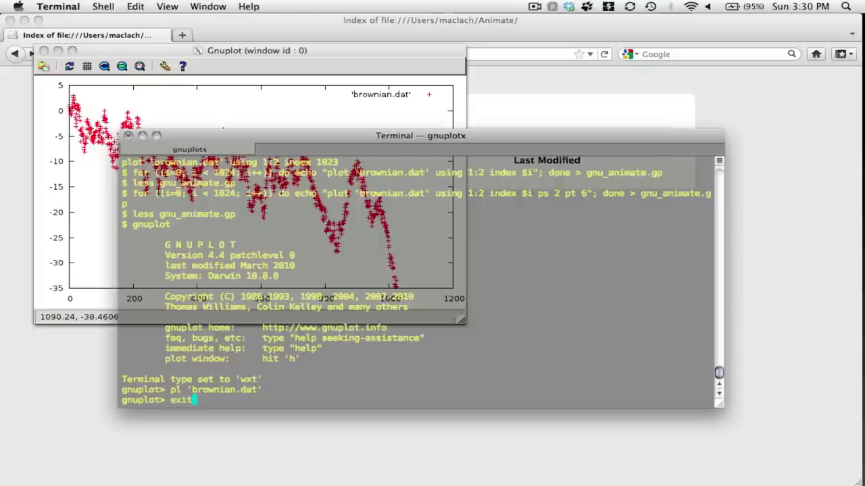
pyautogui.press('Return')
pyautogui.press('Up')
pyautogui.press('Up')
pyautogui.press('Up')
# Insert the ranges [0:1023] [] before 'brownian.dat' in the loop and regenerate gnu_animate.gp
pyautogui.hotkey('ctrl', 'a')
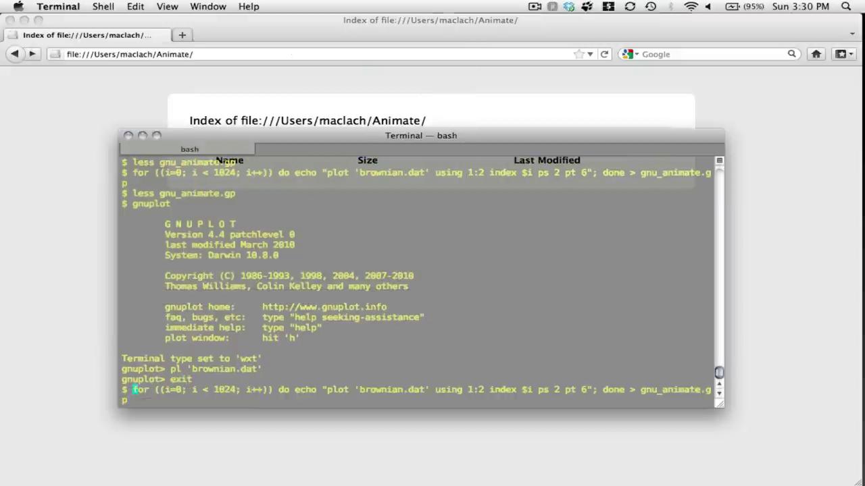
pyautogui.press('Right')
pyautogui.press('Right')
pyautogui.press('Right')
pyautogui.press('Right')
pyautogui.press('Right')
pyautogui.press('Right')
pyautogui.press('Right')
pyautogui.press('Right')
pyautogui.press('Right')
pyautogui.press('Right')
pyautogui.press('Right')
pyautogui.press('Right')
pyautogui.press('Right')
pyautogui.press('Right')
pyautogui.press('Right')
pyautogui.press('Right')
pyautogui.press('Right')
pyautogui.press('Right')
pyautogui.press('Right')
pyautogui.press('Right')
pyautogui.press('Right')
pyautogui.press('Right')
pyautogui.press('Right')
pyautogui.press('Right')
pyautogui.press('Right')
pyautogui.press('Right')
pyautogui.press('Right')
pyautogui.press('Right')
pyautogui.press('Right')
pyautogui.press('Right')
pyautogui.press('Right')
pyautogui.press('Right')
pyautogui.press('Right')
pyautogui.press('Right')
pyautogui.press('Right')
pyautogui.press('Right')
pyautogui.write('[0')
pyautogui.write(':1023')
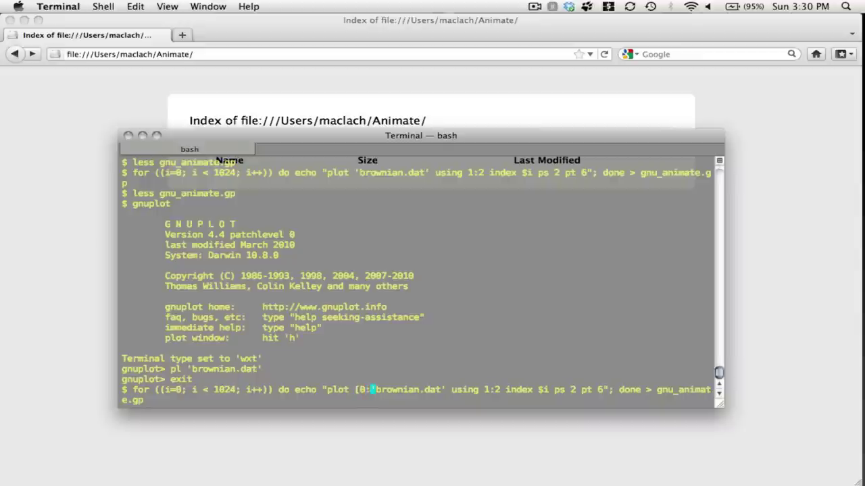
pyautogui.write('] [')
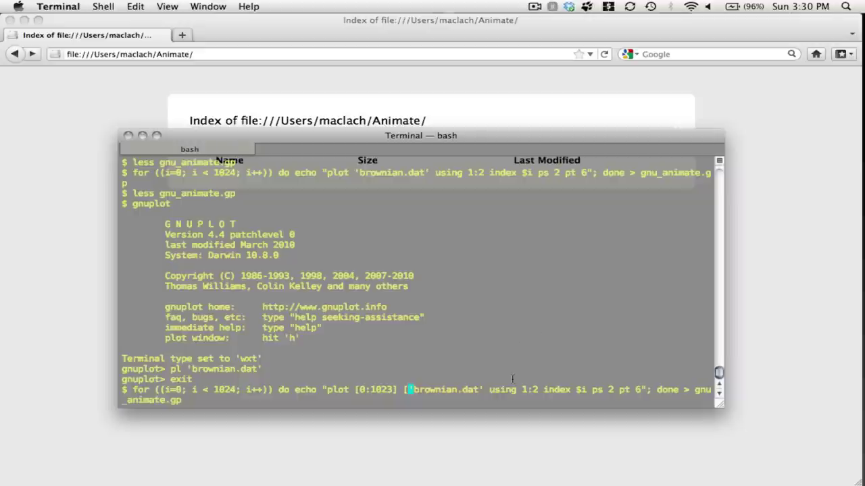
pyautogui.write(']')
pyautogui.press('Return')
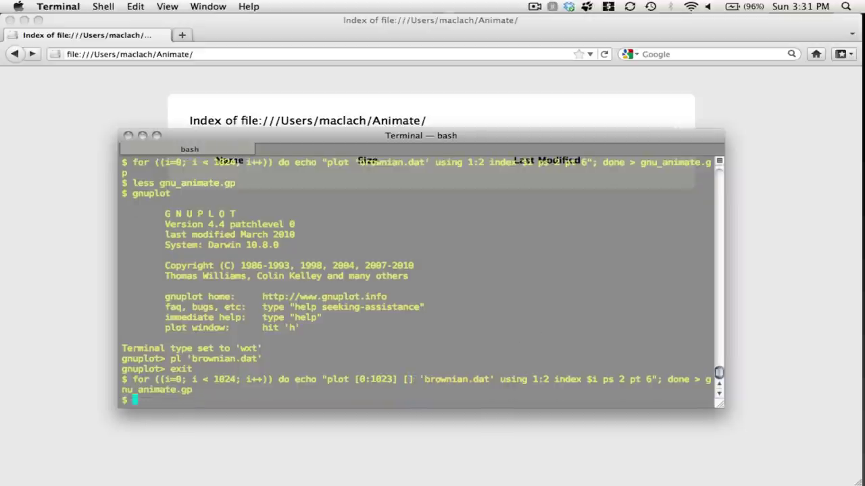
# Replot brownian.dat in gnuplot to read its y range, then exit
pyautogui.press('Up')
pyautogui.press('Up')
pyautogui.press('Return')
pyautogui.press('Up')
pyautogui.press('Up')
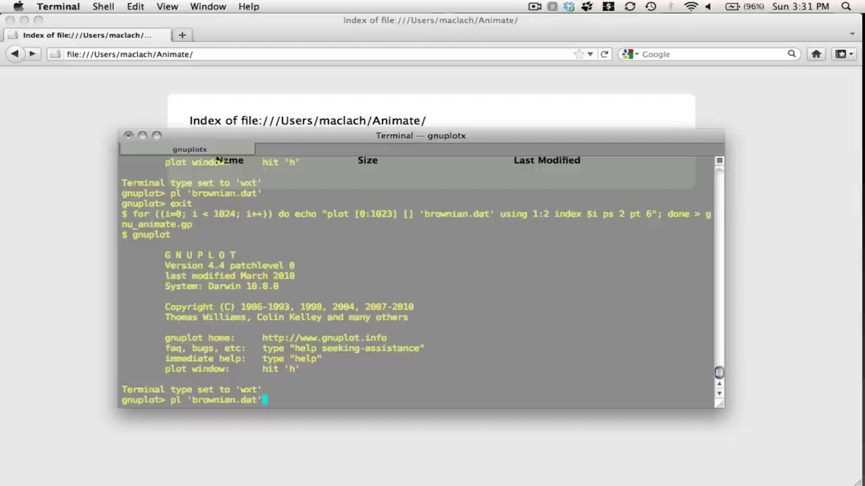
pyautogui.press('Return')
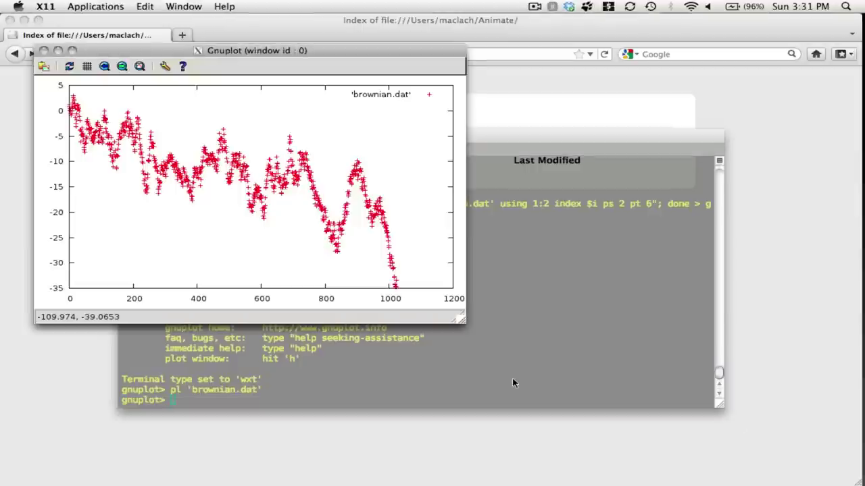
pyautogui.click(540, 376)
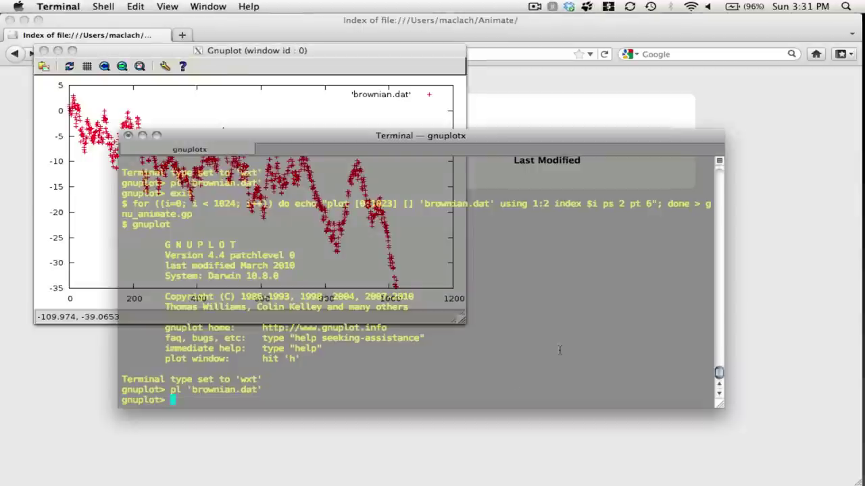
pyautogui.write('exit')
pyautogui.press('Return')
# Fill the loop's empty y range with -35:5
pyautogui.press('Up')
pyautogui.press('Up')
pyautogui.hotkey('ctrl', 'a')
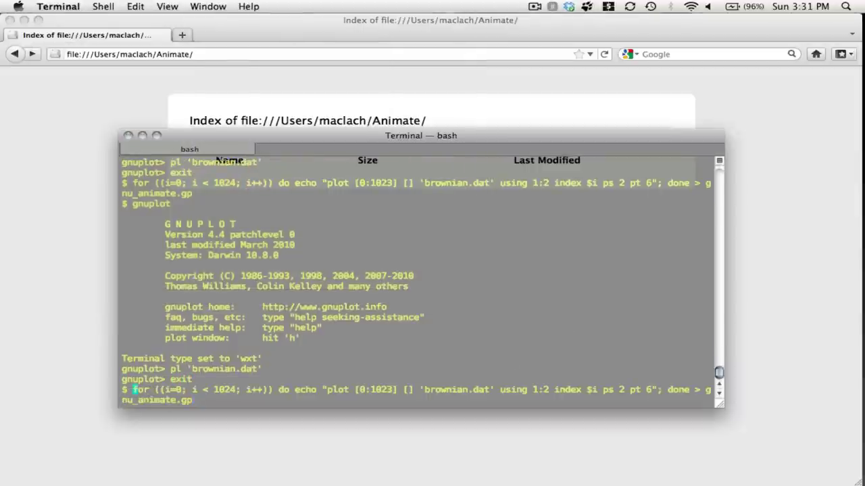
pyautogui.press('Right')
pyautogui.press('Right')
pyautogui.press('Right')
pyautogui.press('Right')
pyautogui.press('Right')
pyautogui.press('Right')
pyautogui.press('Right')
pyautogui.press('Right')
pyautogui.press('Right')
pyautogui.press('Right')
pyautogui.press('Right')
pyautogui.press('Right')
pyautogui.press('Right')
pyautogui.press('Right')
pyautogui.press('Right')
pyautogui.press('Right')
pyautogui.press('Right')
pyautogui.press('Right')
pyautogui.press('Right')
pyautogui.press('Right')
pyautogui.press('Right')
pyautogui.press('Right')
pyautogui.press('Right')
pyautogui.press('Right')
pyautogui.press('Right')
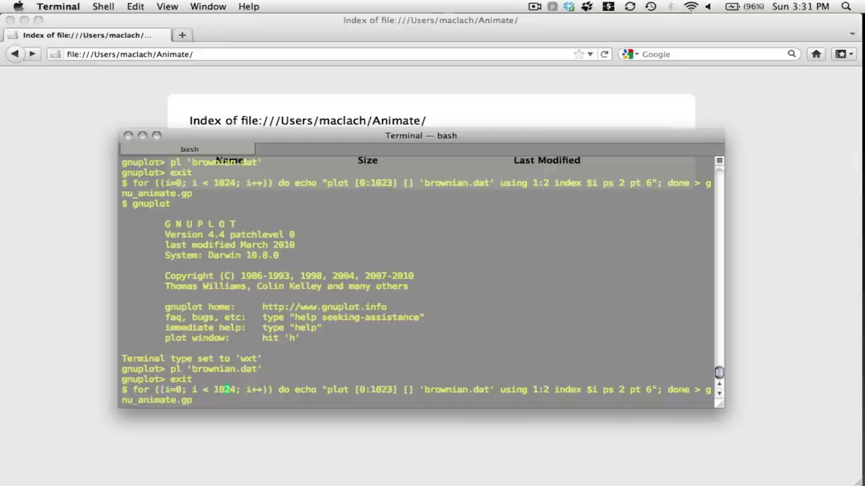
pyautogui.press('Right')
pyautogui.press('Right')
pyautogui.press('Right')
pyautogui.press('Right')
pyautogui.press('Right')
pyautogui.press('Right')
pyautogui.press('Right')
pyautogui.press('Right')
pyautogui.press('Right')
pyautogui.press('Right')
pyautogui.press('Right')
pyautogui.press('Right')
pyautogui.press('Right')
pyautogui.press('Right')
pyautogui.press('Right')
pyautogui.press('Right')
pyautogui.press('Right')
pyautogui.press('Right')
pyautogui.press('Right')
pyautogui.press('Right')
pyautogui.write('-')
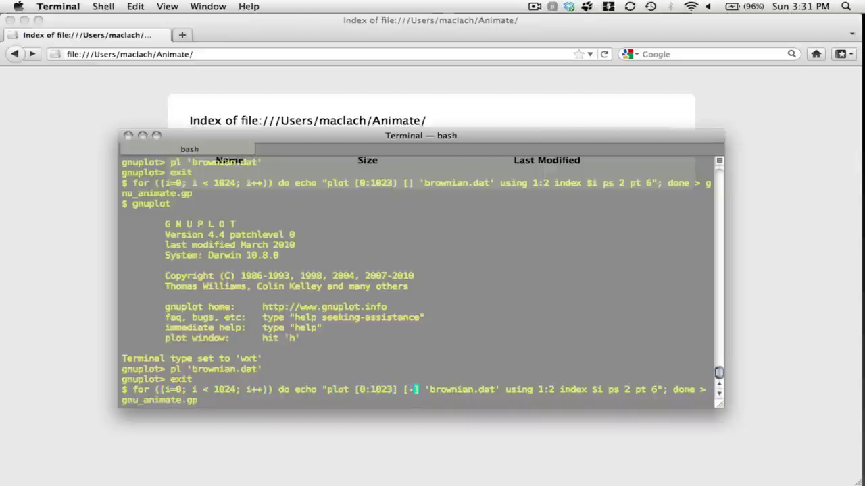
pyautogui.write('35:5')
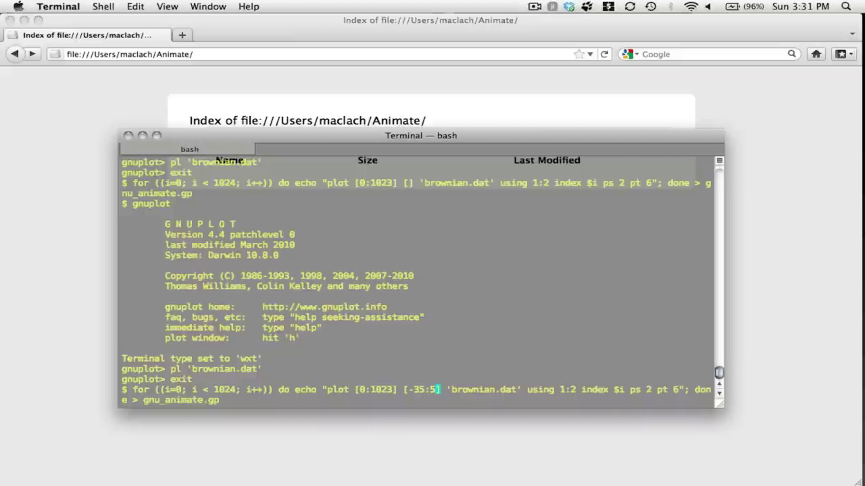
# Regenerate the script, start gnuplot, and set the terminal to gif animate
pyautogui.press('Return')
pyautogui.write('gnuplot')
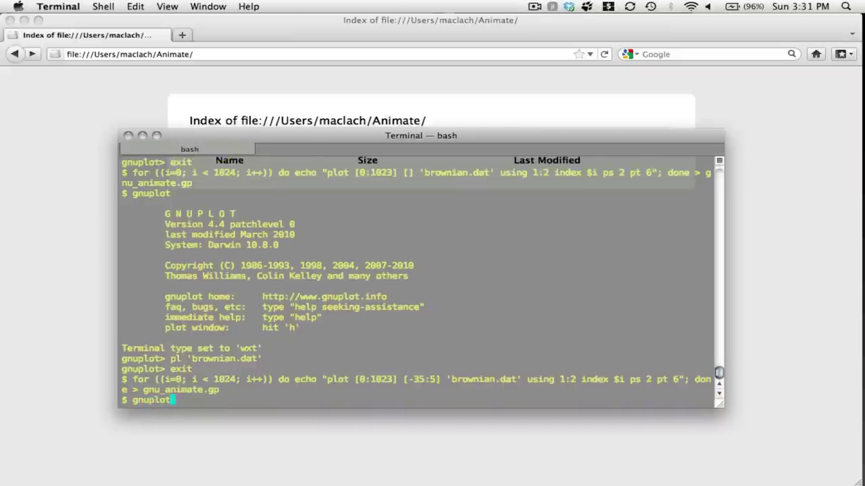
pyautogui.press('Return')
pyautogui.write('set ter')
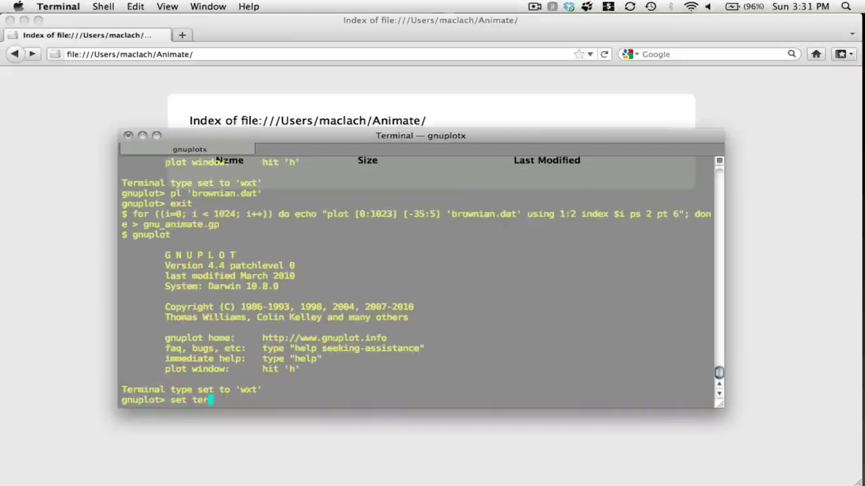
pyautogui.write('m gif animate ')
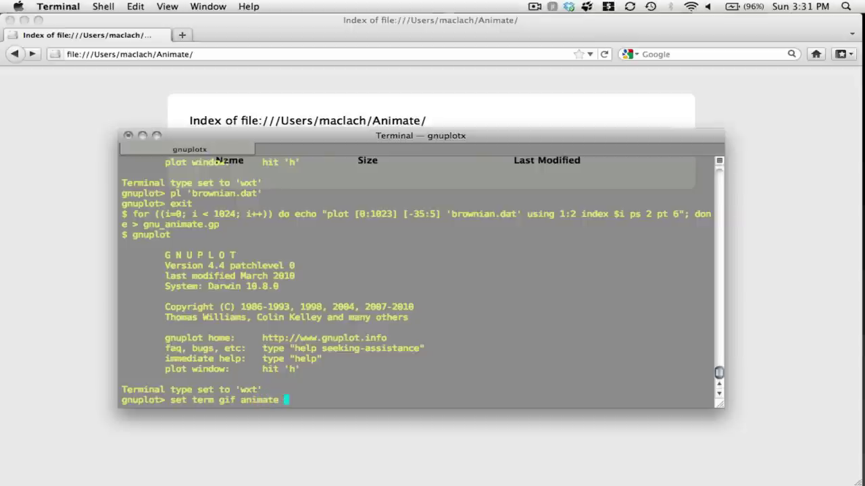
pyautogui.write('delay')
pyautogui.press('BackSpace')
pyautogui.press('BackSpace')
pyautogui.press('BackSpace')
pyautogui.press('BackSpace')
pyautogui.press('BackSpace')
pyautogui.press('Return')
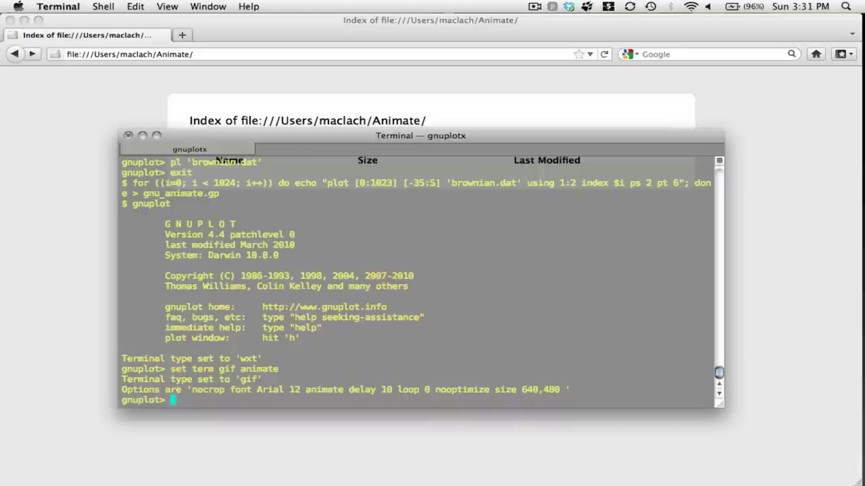
# Set output to 'test.gif' and load 'gnu_animate.gp' to render the frames
pyautogui.write("set output 'test.g")
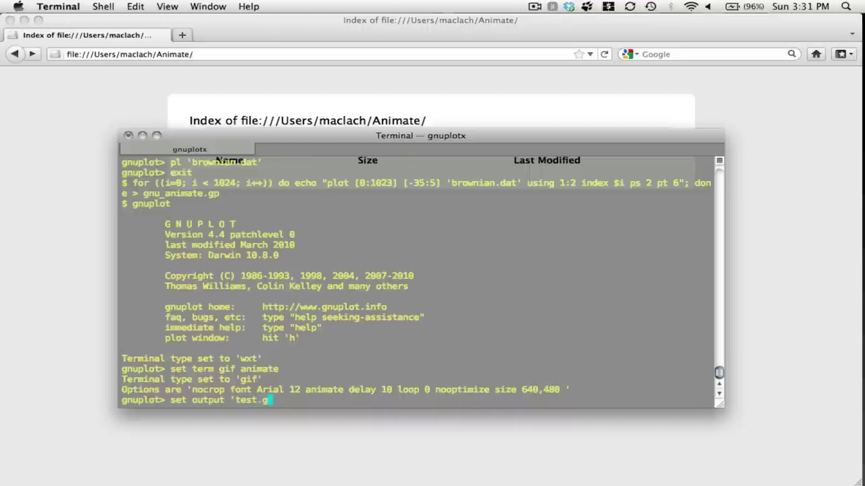
pyautogui.write("if'")
pyautogui.press('Return')
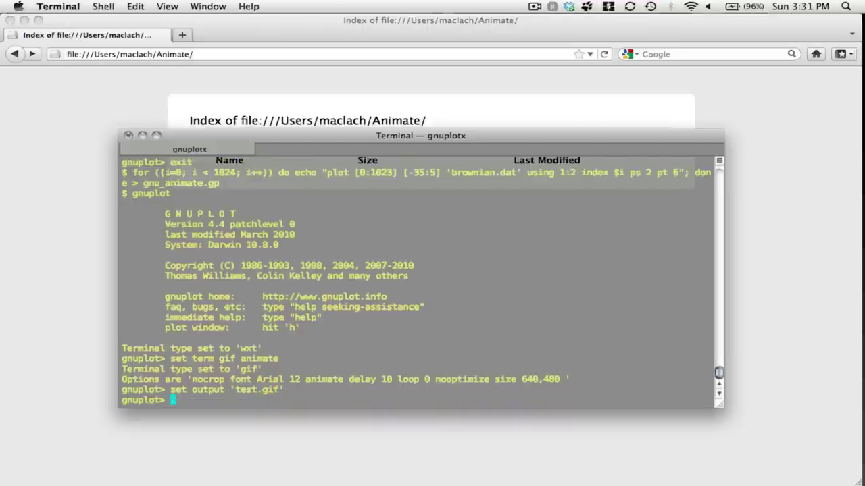
pyautogui.write("load 'gnu_")
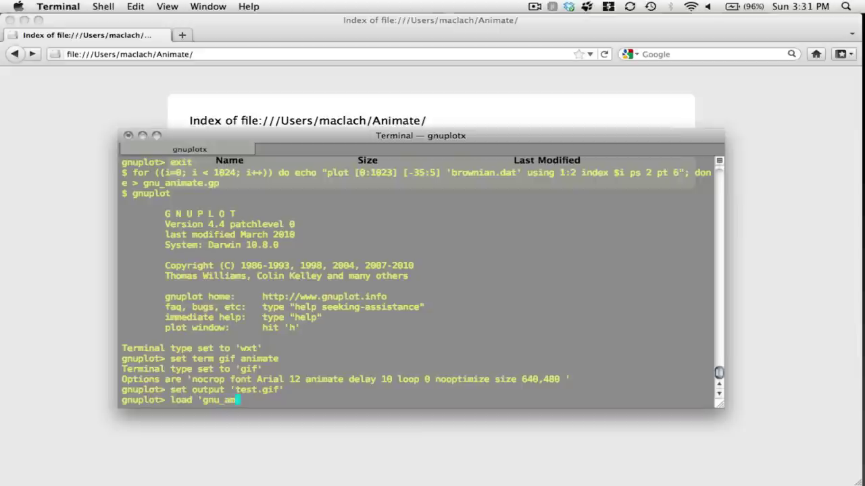
pyautogui.write("animate.gp'")
pyautogui.press('Return')
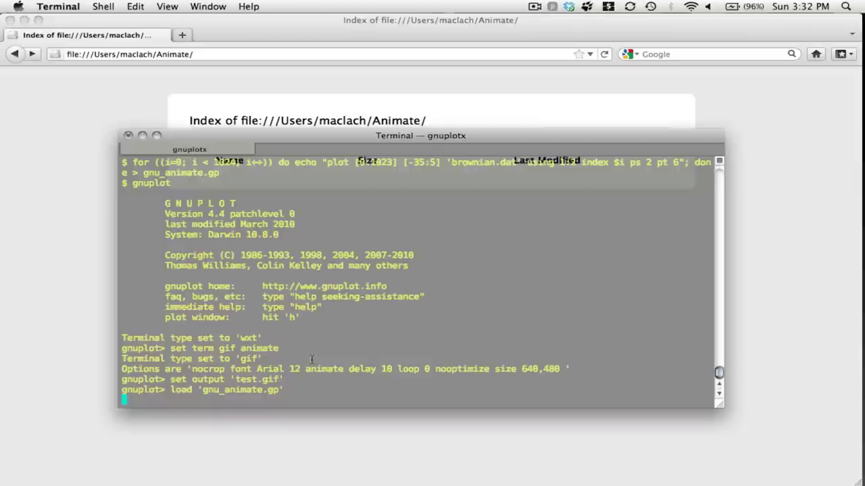
# Refresh the Animate listing in Firefox, watch test.gif play, and go back to the index
pyautogui.click(65, 248)
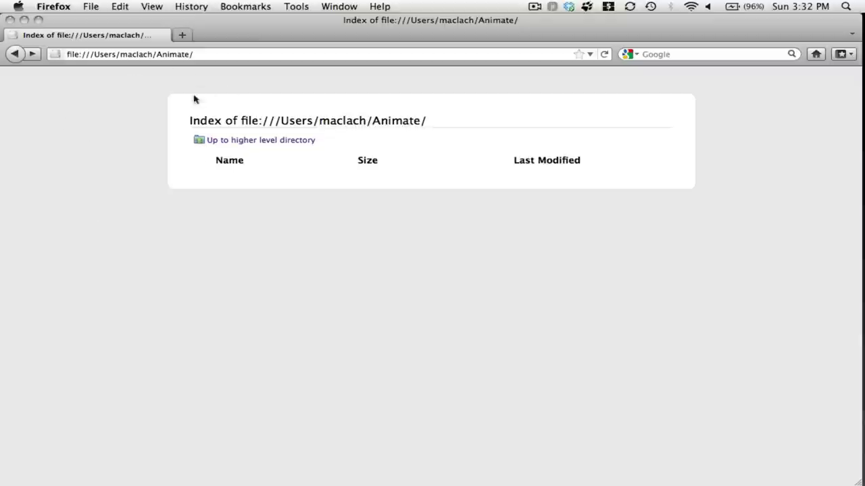
pyautogui.press('super+r')
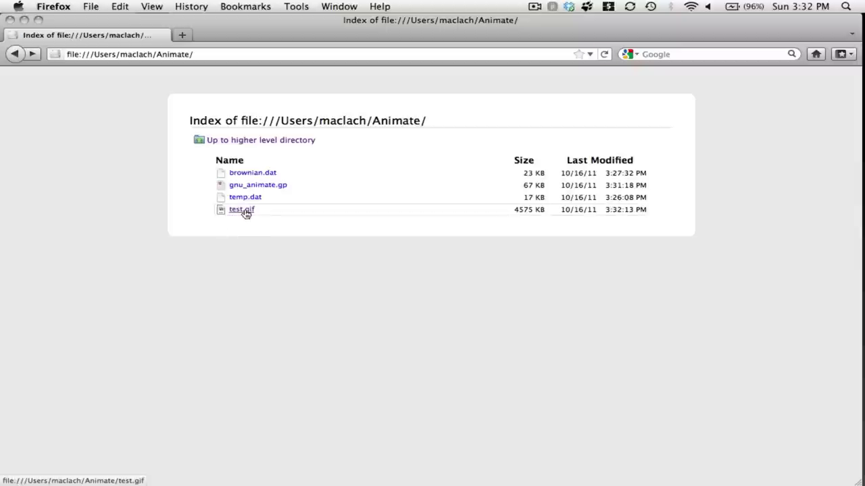
pyautogui.click(244, 211)
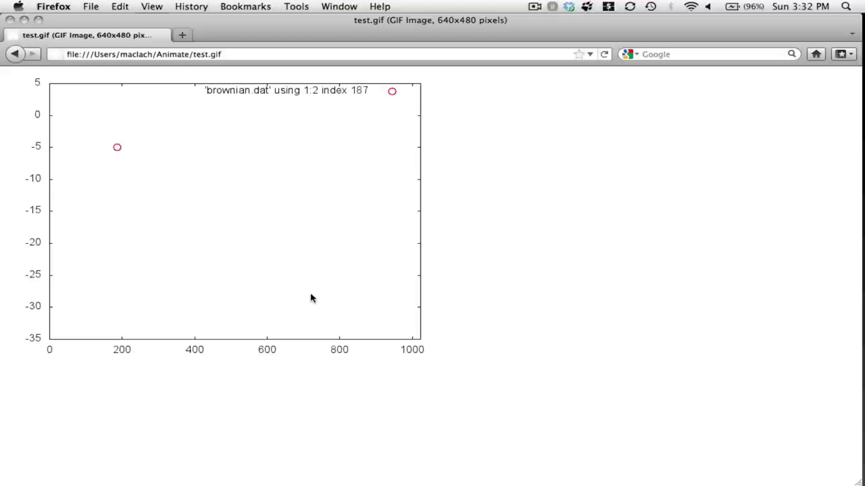
pyautogui.press('super+bracketleft')
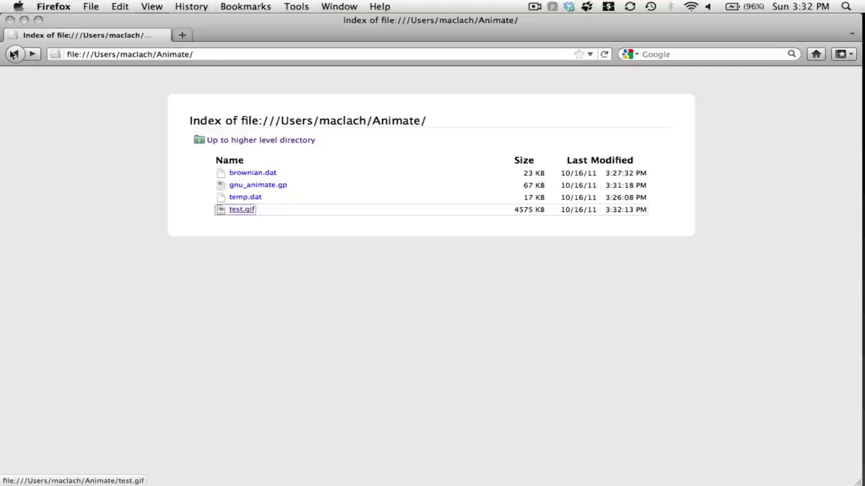
# Exit gnuplot to the shell and start a fresh gnuplot session from history
pyautogui.press('super+Tab')
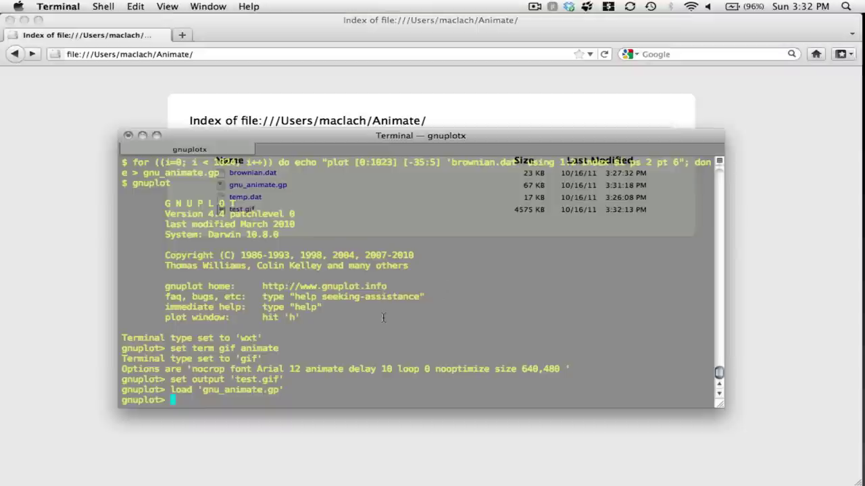
pyautogui.press('Return')
pyautogui.press('Return')
pyautogui.press('Return')
pyautogui.press('Return')
pyautogui.press('Return')
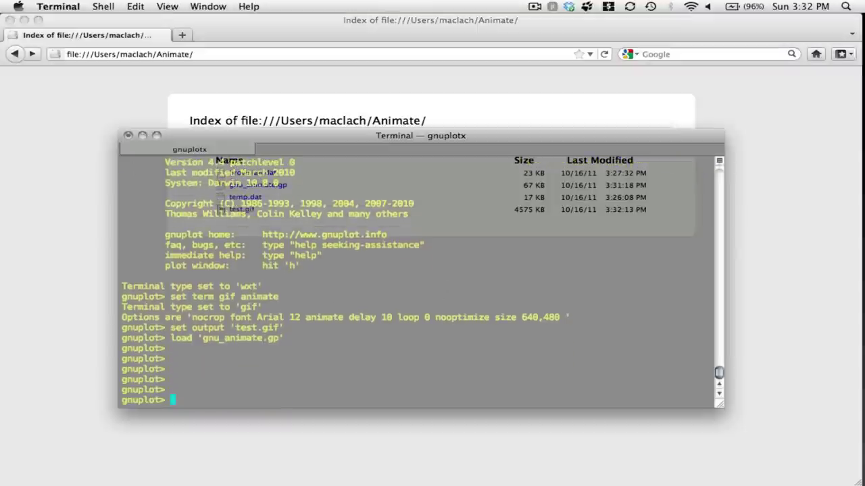
pyautogui.write('exit')
pyautogui.press('Return')
pyautogui.press('Up')
pyautogui.press('Up')
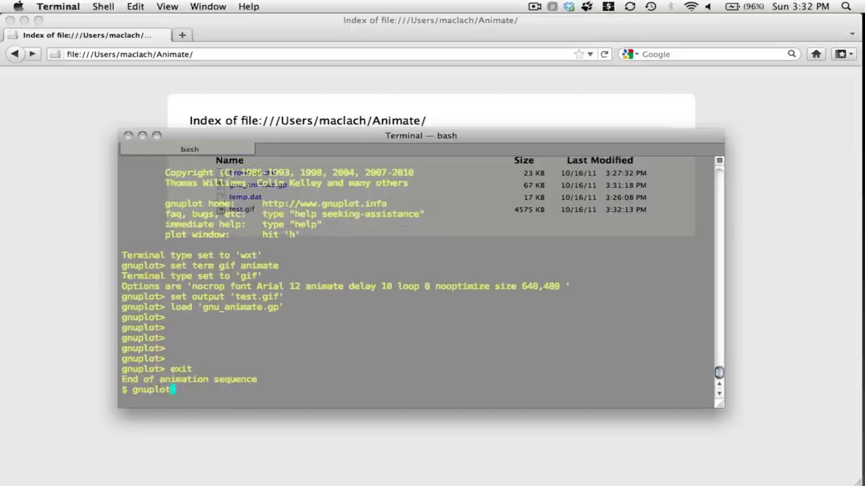
pyautogui.press('Down')
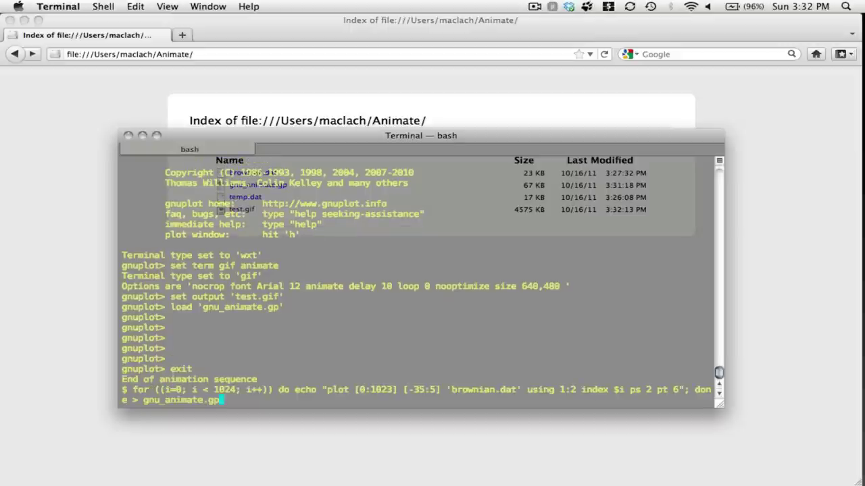
pyautogui.press('Down')
pyautogui.press('Return')
# Set the gnuplot terminal to animated GIF with delay 5
pyautogui.press('Up')
pyautogui.press('Up')
pyautogui.press('Up')
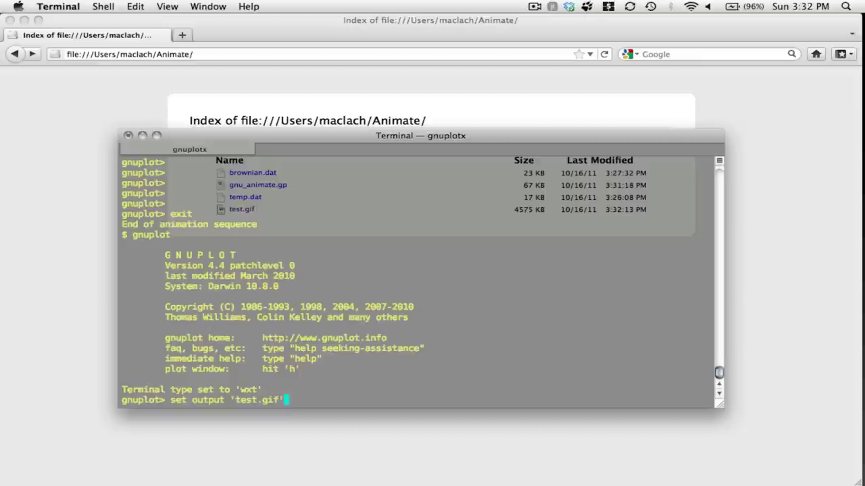
pyautogui.press('Up')
pyautogui.write('del')
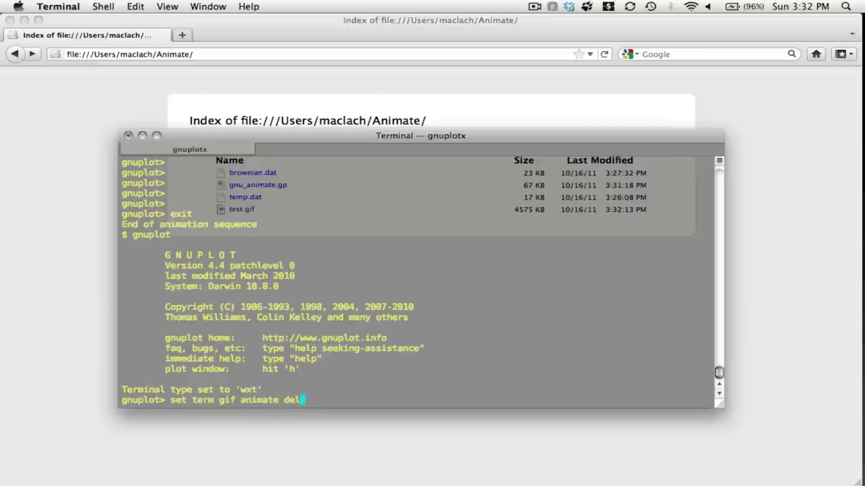
pyautogui.write('ay 5')
pyautogui.press('Return')
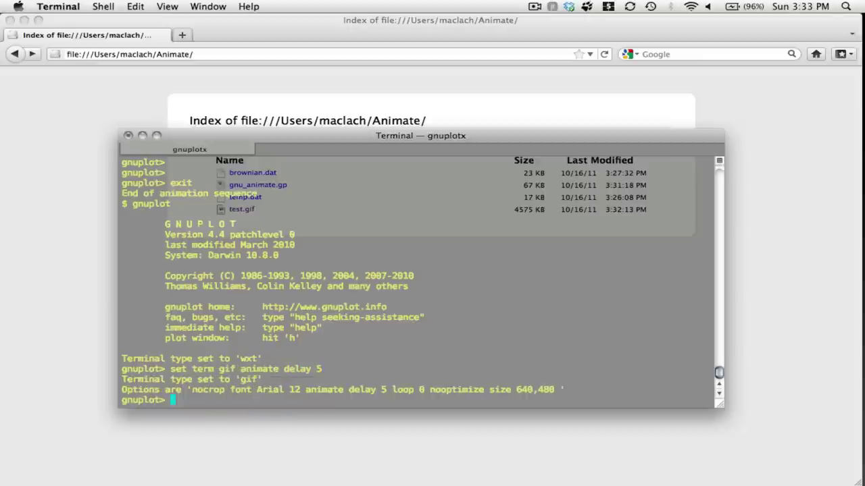
# Set the output to test2.gif and render the animation by loading gnu_animate.gp
pyautogui.press('Up')
pyautogui.press('Up')
pyautogui.press('Up')
pyautogui.press('Up')
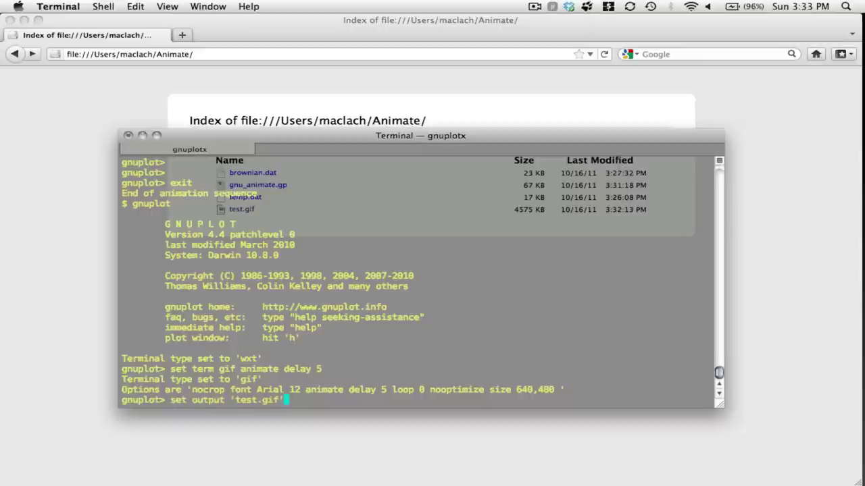
pyautogui.press('Left')
pyautogui.press('Left')
pyautogui.press('Left')
pyautogui.press('Left')
pyautogui.press('Left')
pyautogui.write('2')
pyautogui.press('Return')
pyautogui.press('Up')
pyautogui.press('Up')
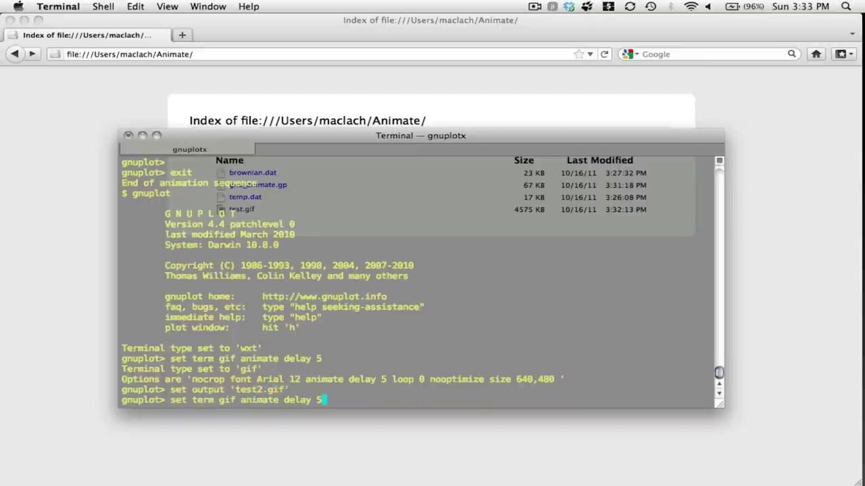
pyautogui.press('Up')
pyautogui.press('Up')
pyautogui.press('Return')
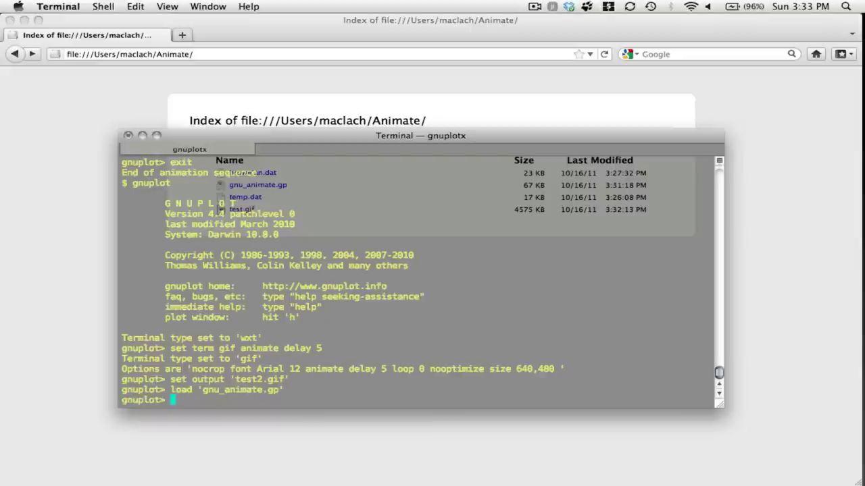
# Reload the Animate listing in Firefox, watch test2.gif play, and return to the index
pyautogui.click(44, 201)
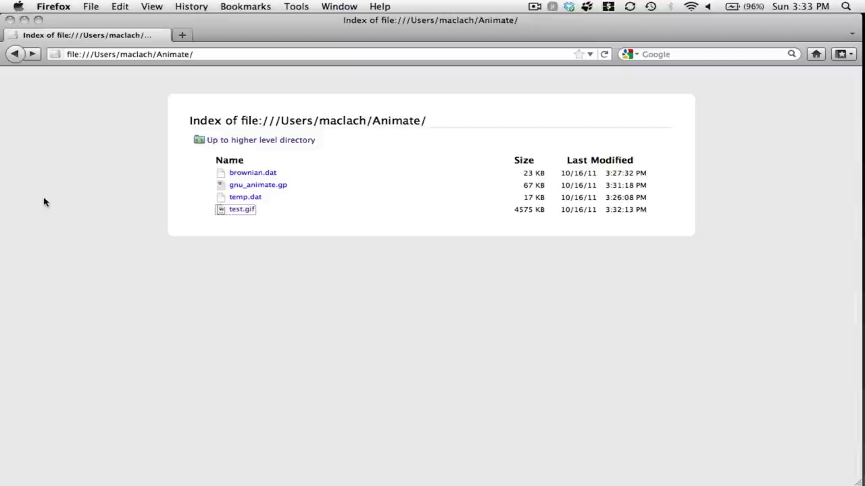
pyautogui.press('super+r')
pyautogui.moveTo(237, 222); pyautogui.dragTo(270, 311)
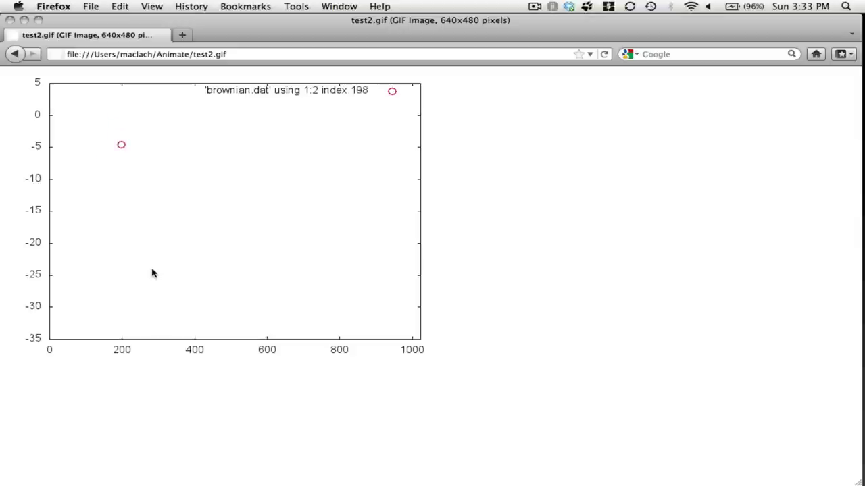
pyautogui.click(14, 54)
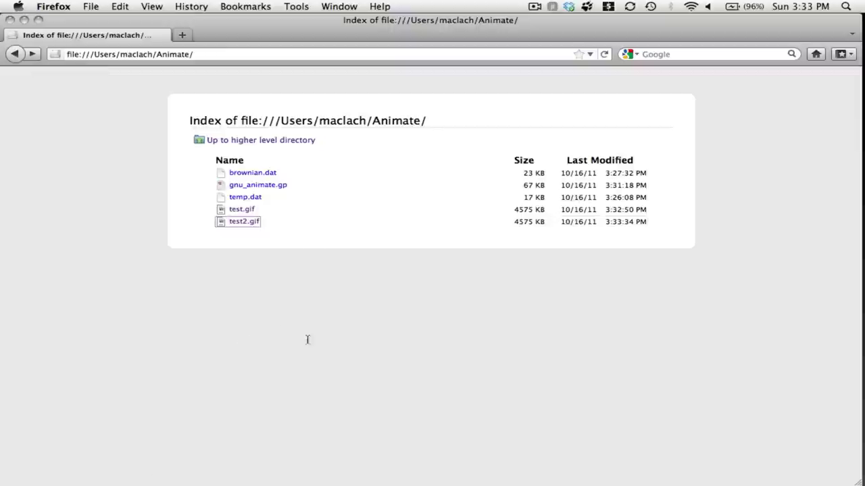
# Change the gnuplot GIF animation terminal to a slower delay of 50
pyautogui.press('super+Tab')
pyautogui.press('Up')
pyautogui.press('Up')
pyautogui.press('Up')
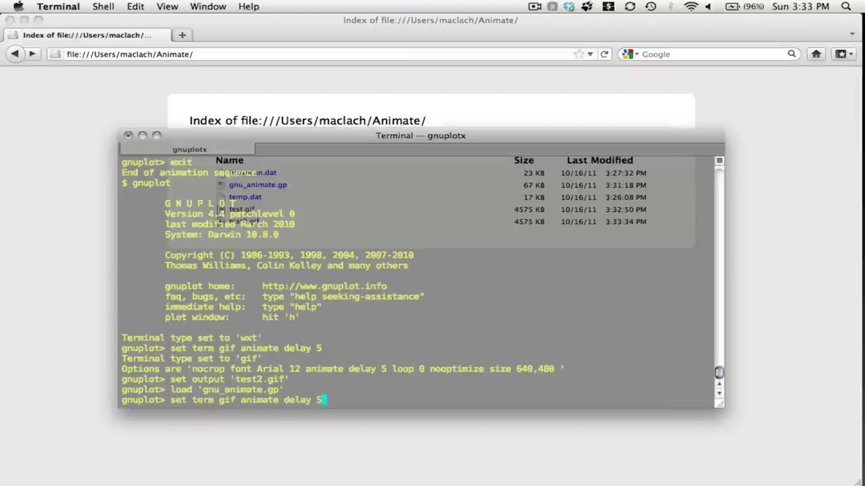
pyautogui.write('0')
pyautogui.press('Return')
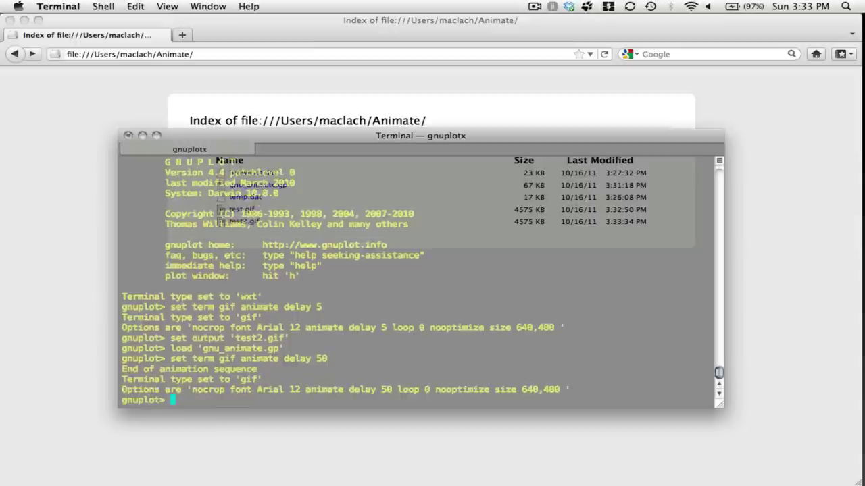
# Set the output to test3.gif and render gnu_animate.gp into it
pyautogui.press('Up')
pyautogui.press('Up')
pyautogui.press('Up')
pyautogui.press('Left')
pyautogui.press('Left')
pyautogui.press('Left')
pyautogui.press('Left')
pyautogui.press('Left')
pyautogui.press('Left')
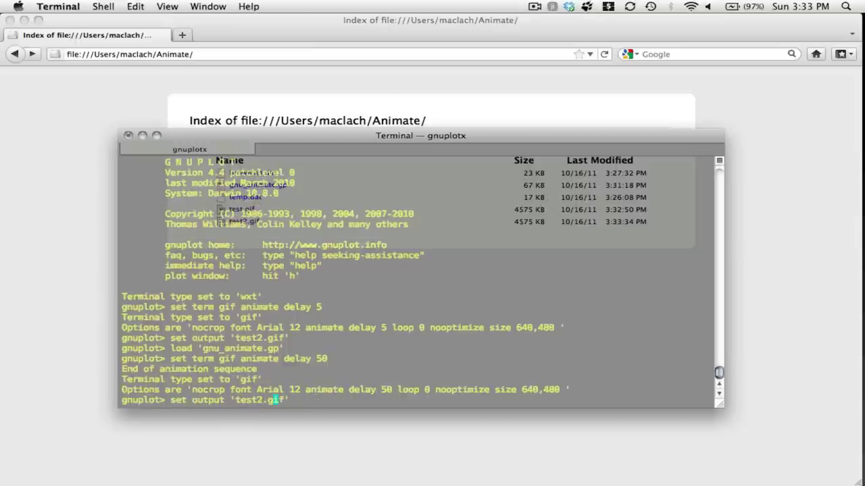
pyautogui.press('Return')
pyautogui.press('Up')
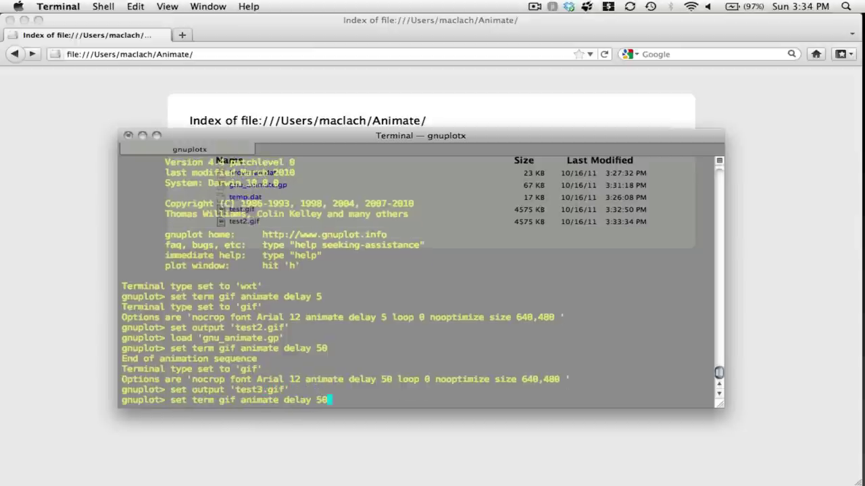
pyautogui.press('Up')
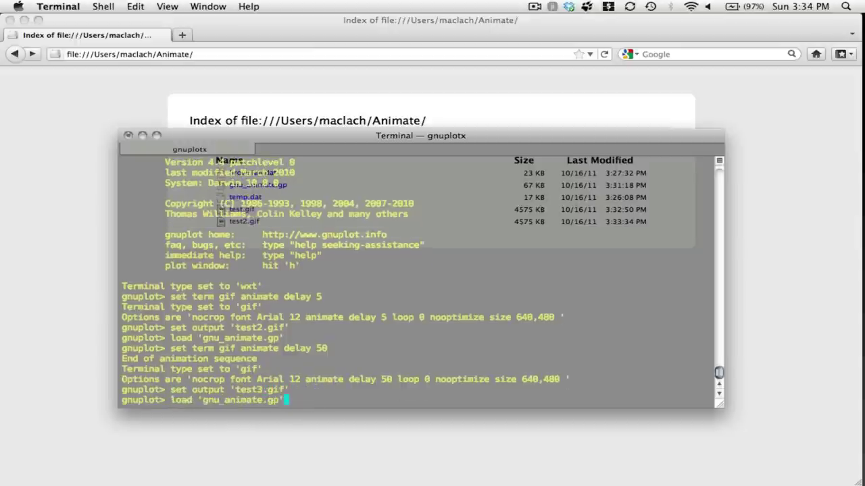
pyautogui.press('Return')
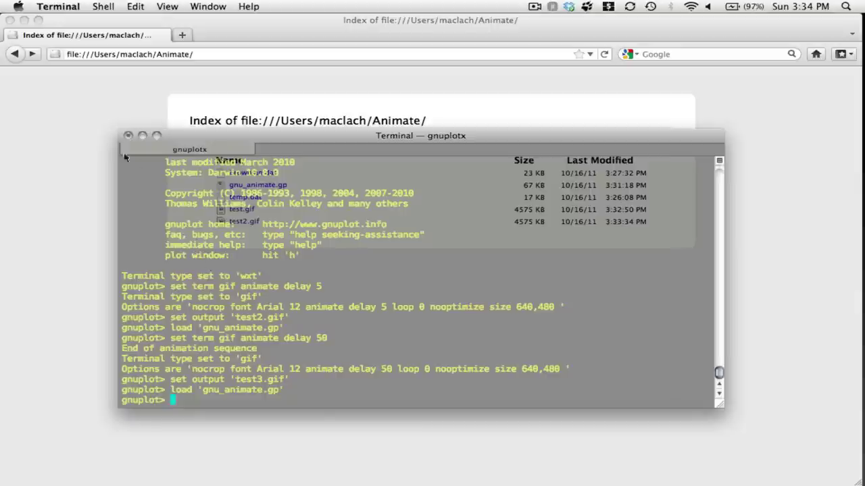
# Reload the Animate listing in Firefox and open test3.gif to watch its animation
pyautogui.click(75, 111)
pyautogui.press('super+r')
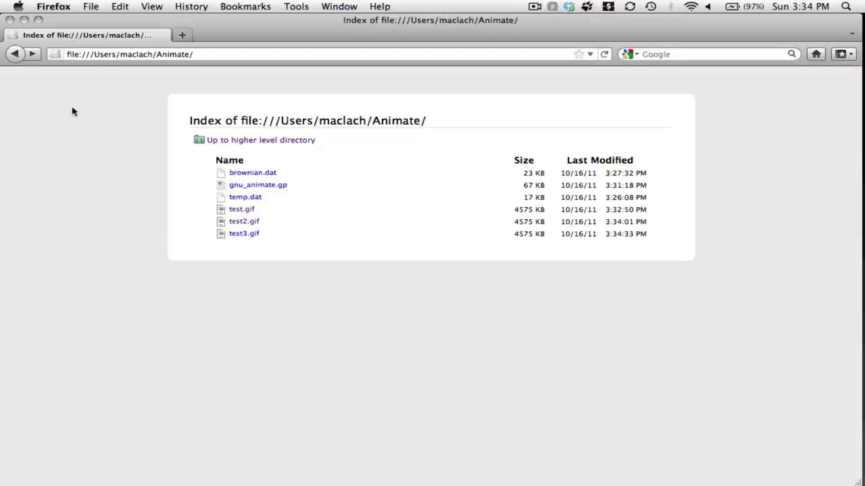
pyautogui.click(238, 233)
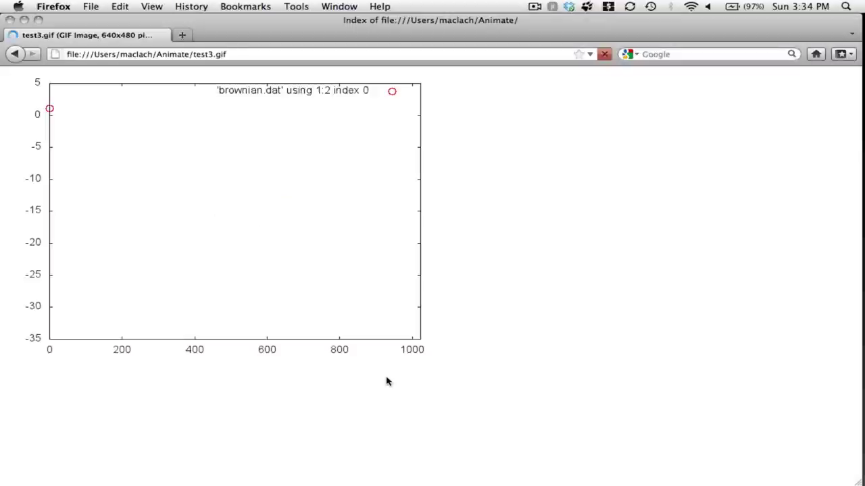